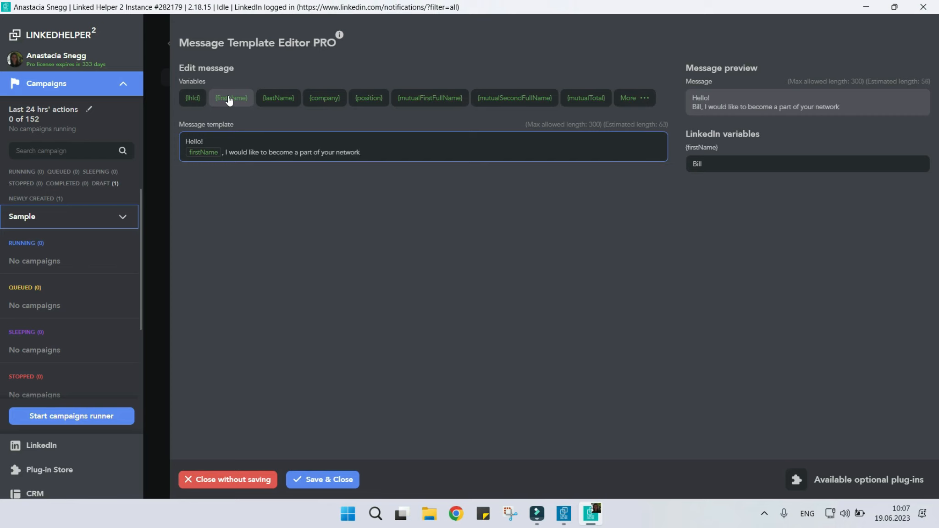
Finish the invitation message with an exclamation mark and a new line reading "Cheers!", and save the template.
text(!)
key(Return)
text(Cheers!)
click(320, 479)
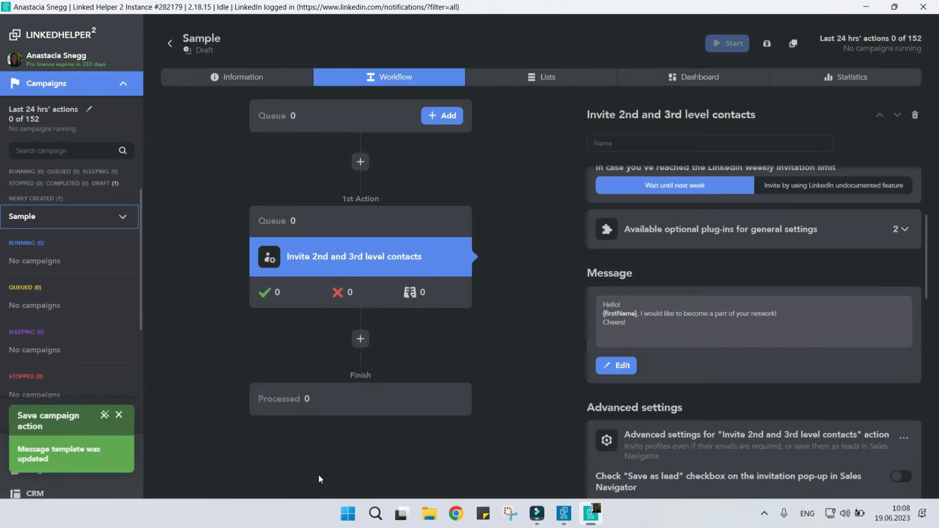
Name the Invite 2nd and 3rd level contacts action "Invitation" and add the tag "manager" for successfully processed profiles.
text(Invita)
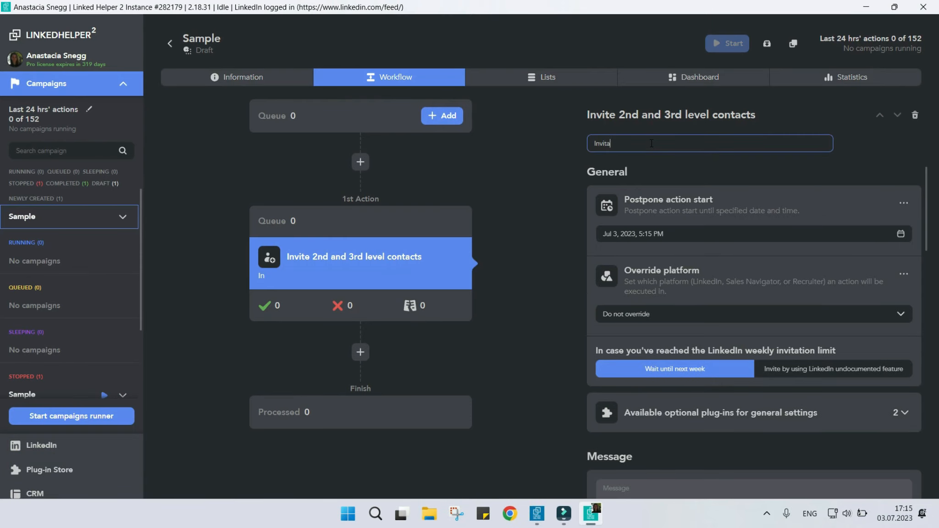
scroll(700, 388, down, 15)
click(678, 346)
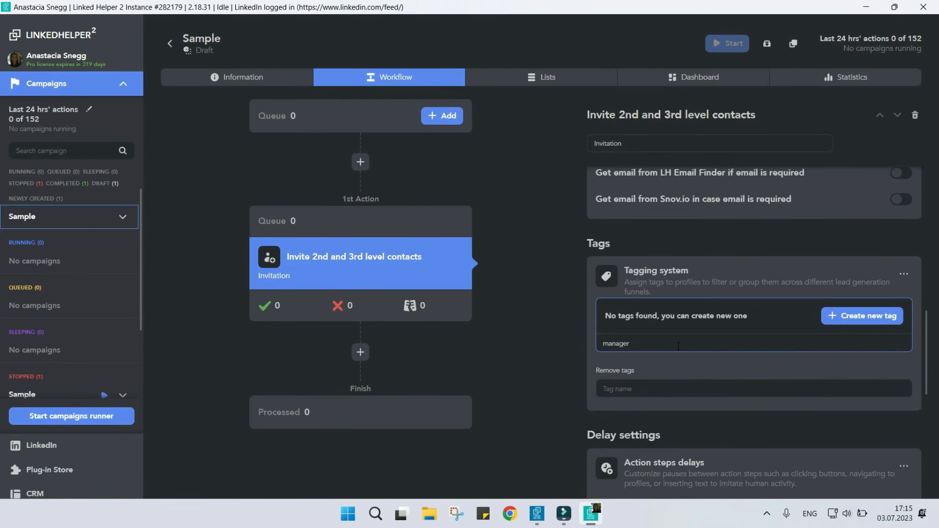
key(Return)
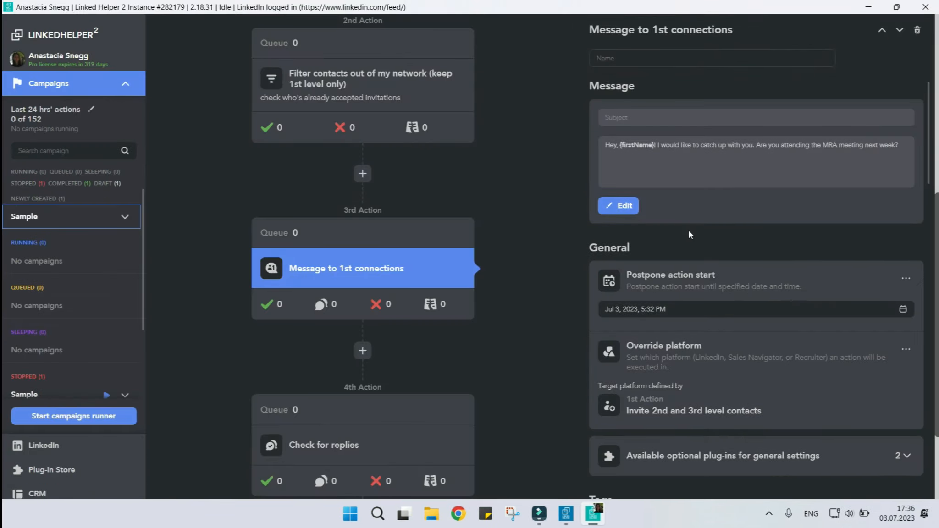
Set the timeout between checks of the Filter contacts out of my network action to 90 minutes.
scroll(688, 234, down, 6)
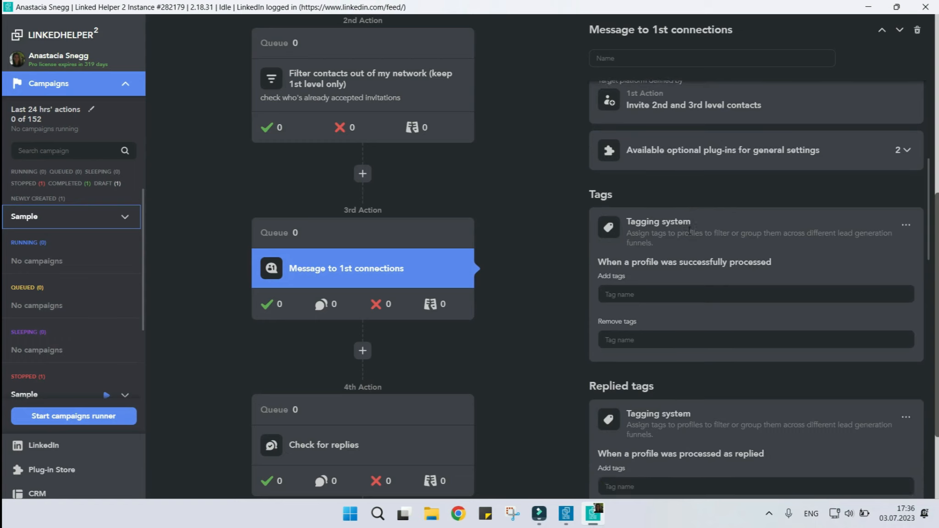
scroll(689, 230, down, 10)
scroll(689, 231, down, 8)
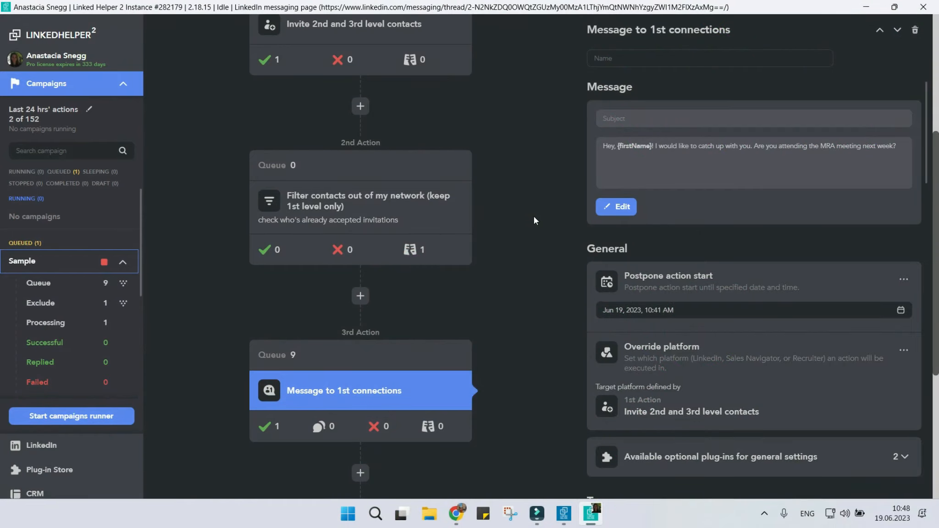
click(448, 208)
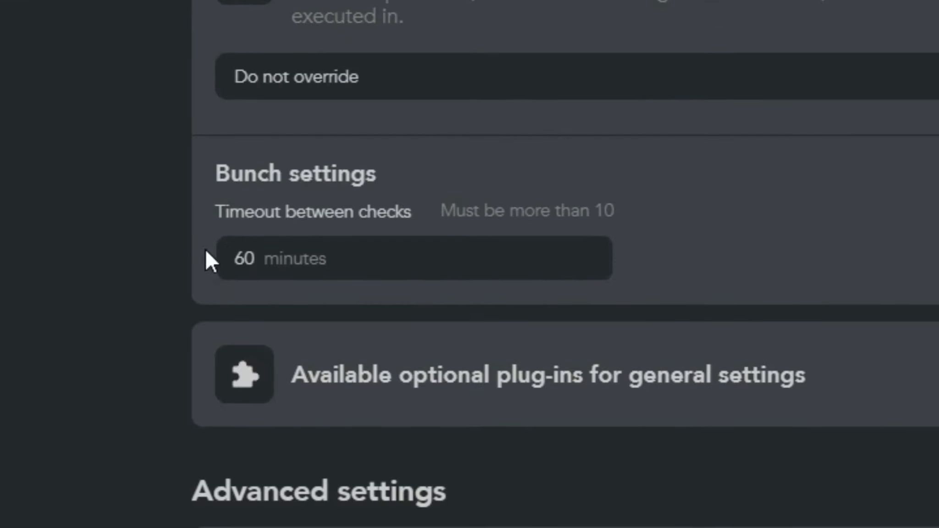
click(622, 301)
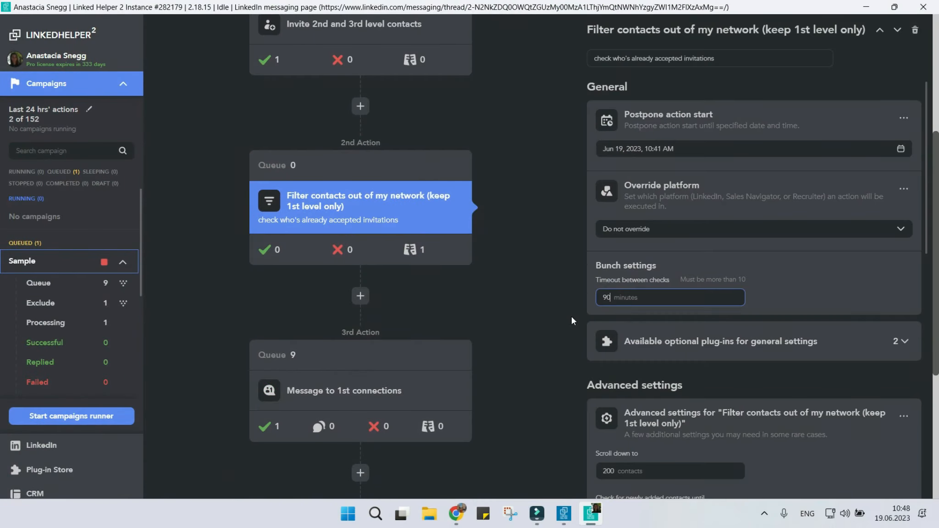
Set the timeout between checks of the 4th action, Check for replies, to 5 hours.
scroll(571, 317, down, 6)
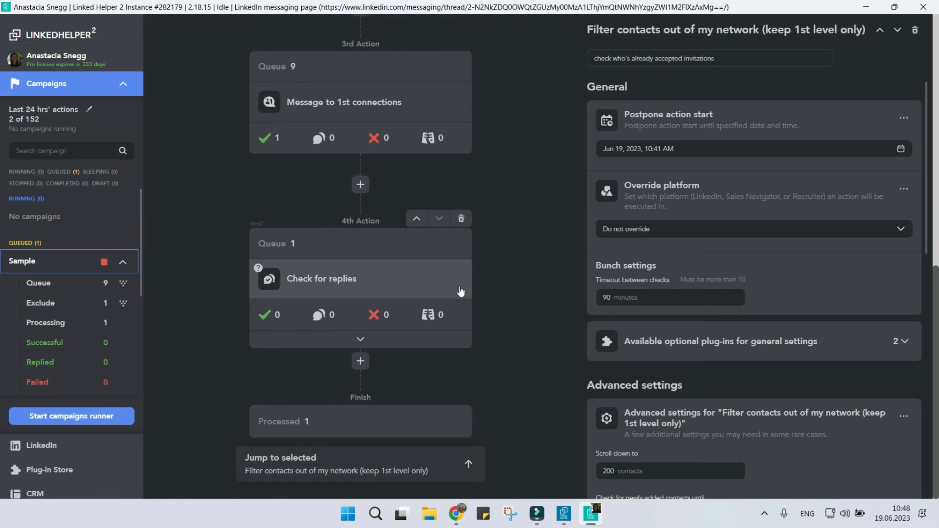
click(461, 291)
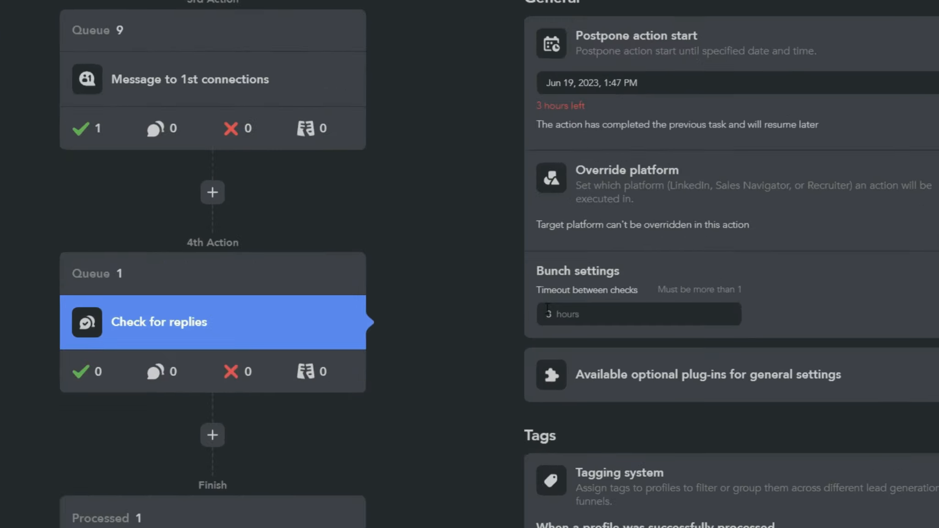
double_click(548, 313)
key(BackSpace)
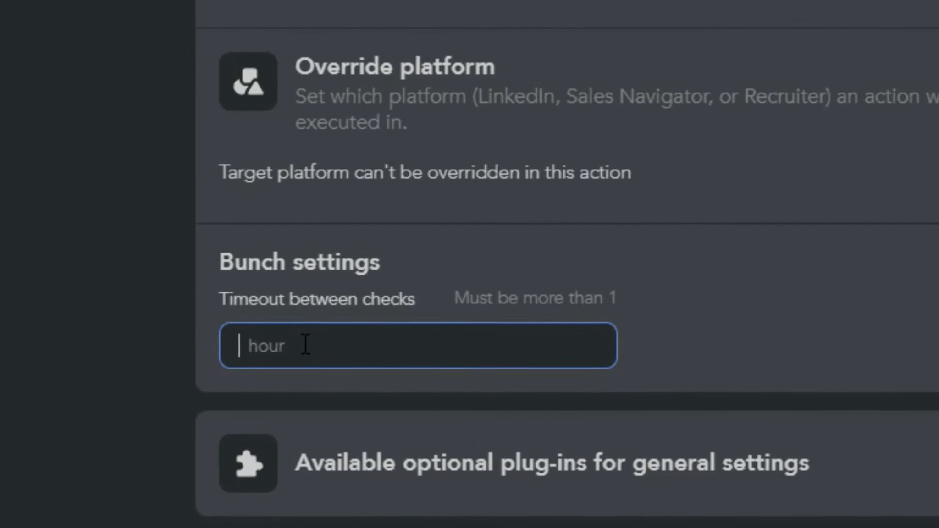
text(5)
click(103, 351)
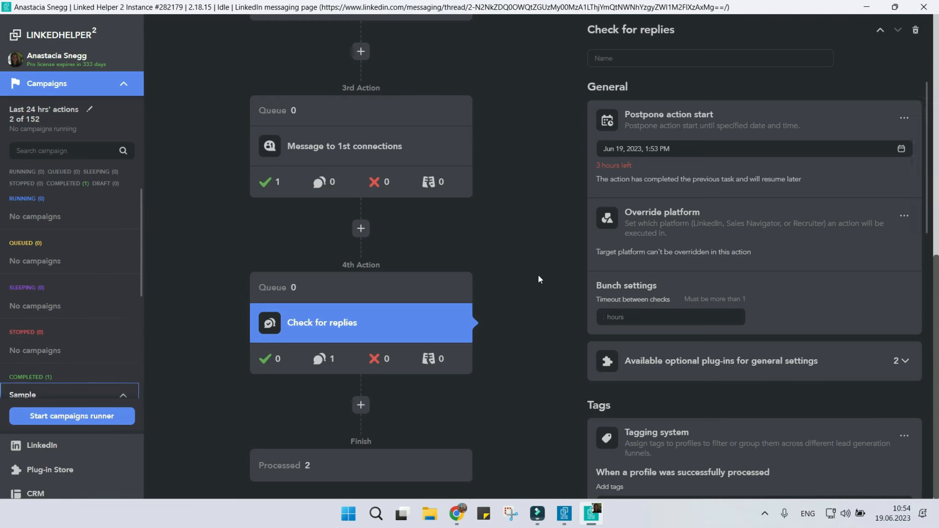
View the profiles that replied in the Check for replies action, and add an InMail to 2nd & 3rd contacts action at the workflow's end.
click(319, 359)
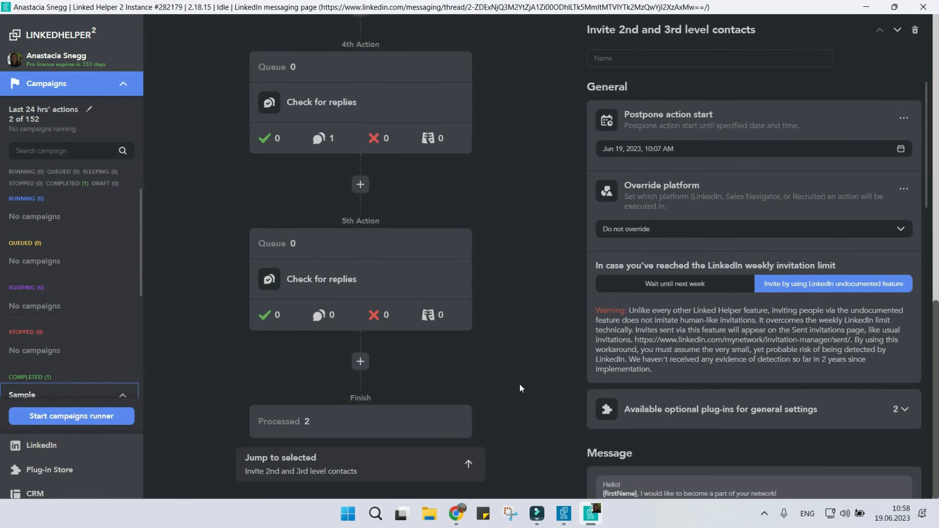
click(359, 361)
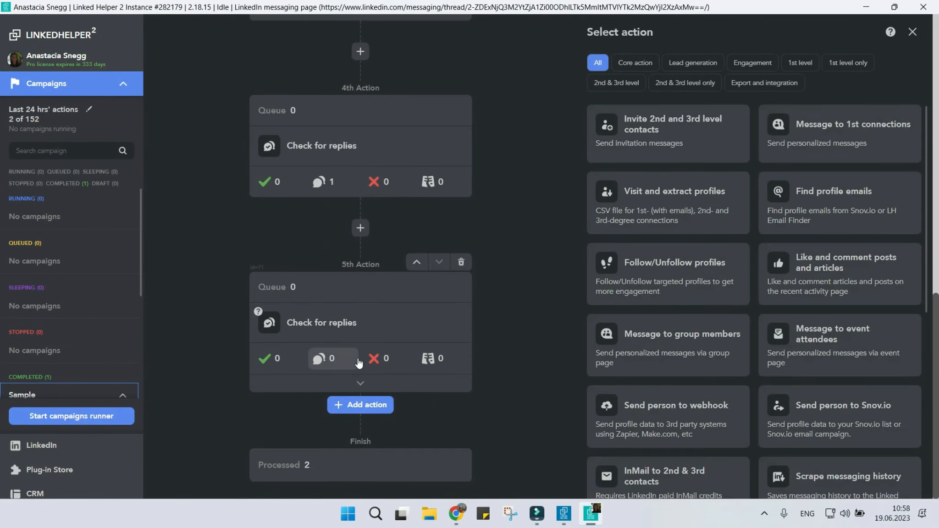
scroll(678, 367, down, 4)
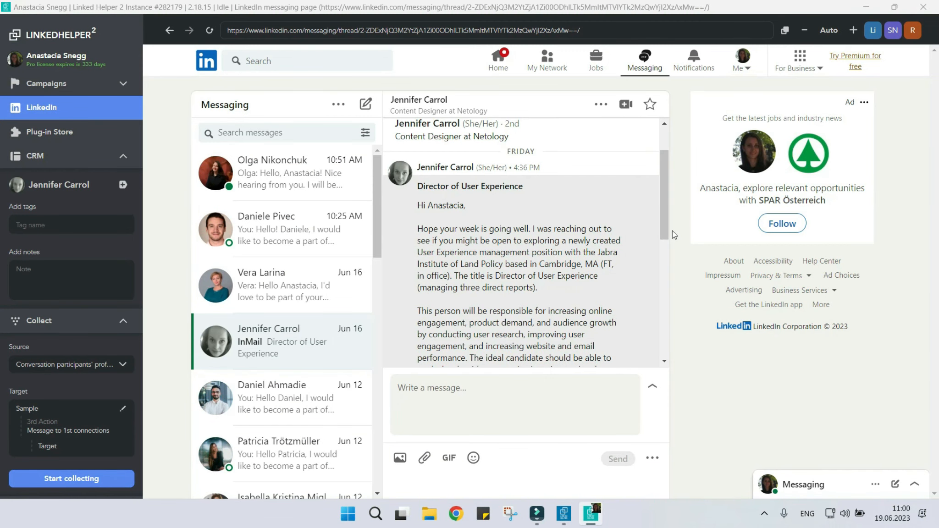
drag(667, 215, 665, 317)
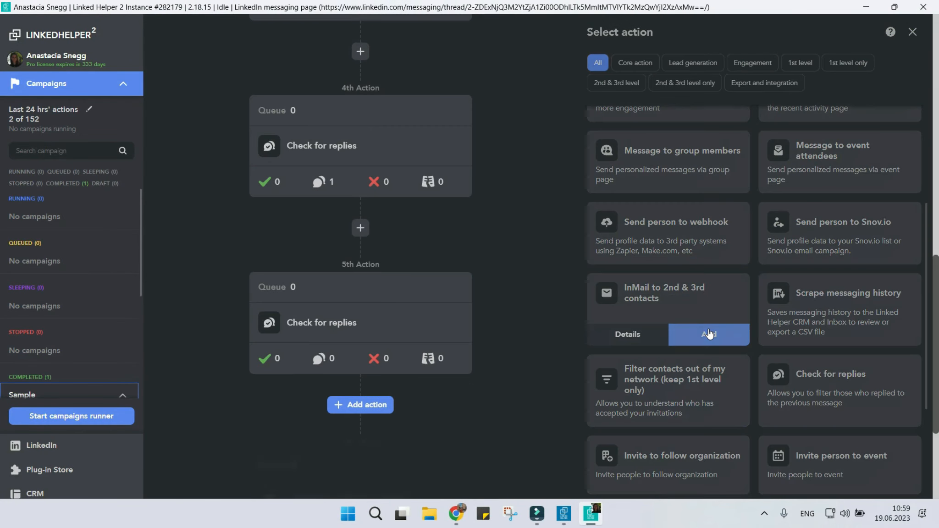
click(711, 330)
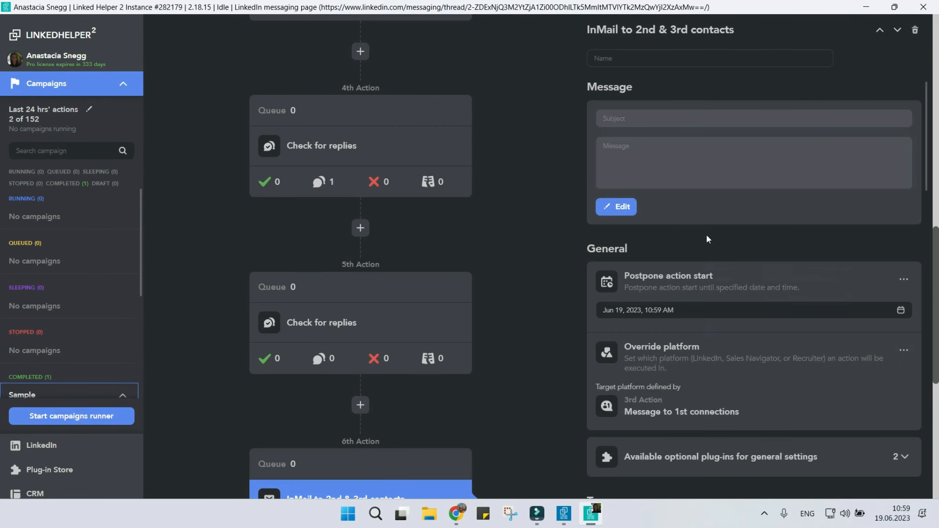
Compose the InMail template with the subject "Position", the copied message text and a firstName variable, and save it.
click(703, 181)
click(484, 141)
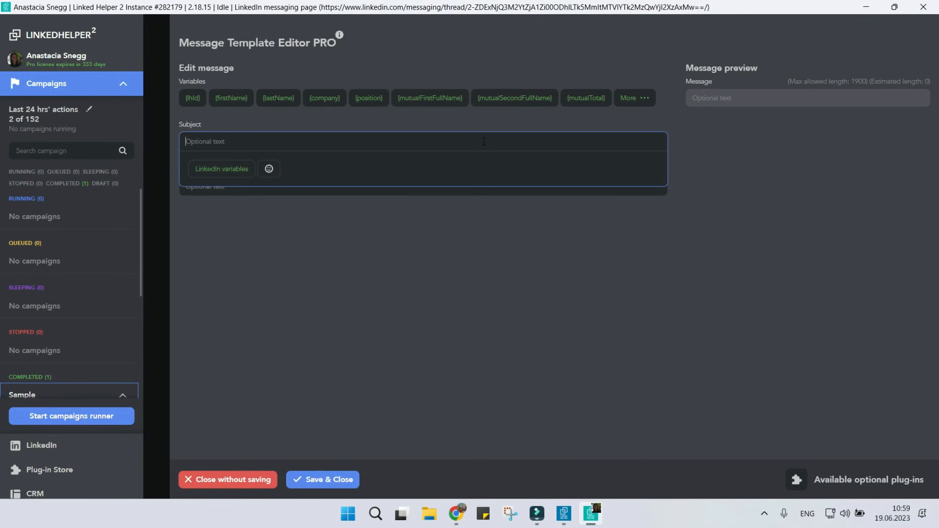
text(Position)
click(377, 188)
click(194, 187)
click(239, 99)
click(313, 481)
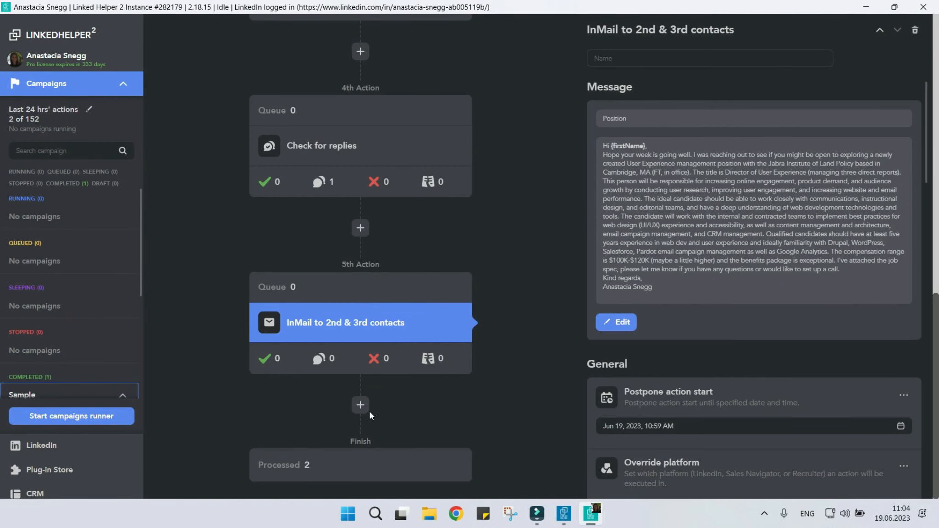
Add a Message to group members action and a Message to event attendees action at the end of the workflow.
click(365, 410)
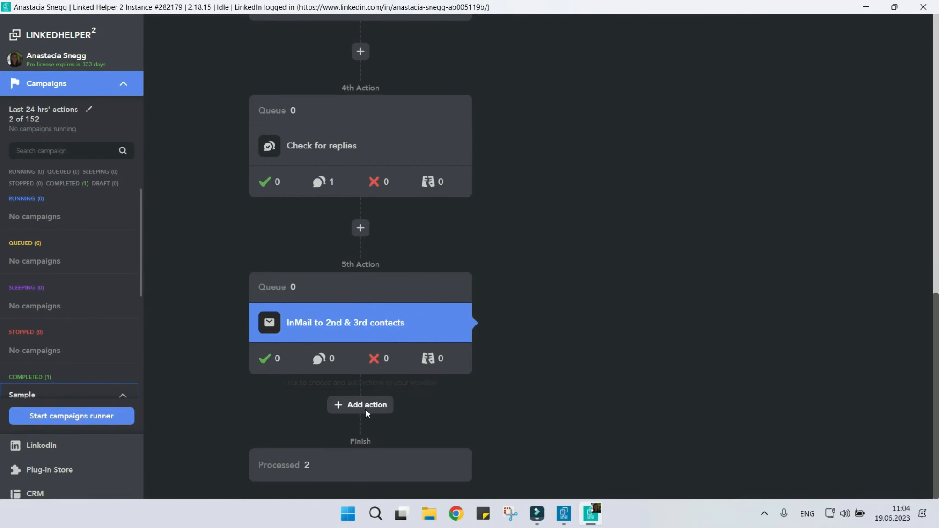
click(708, 365)
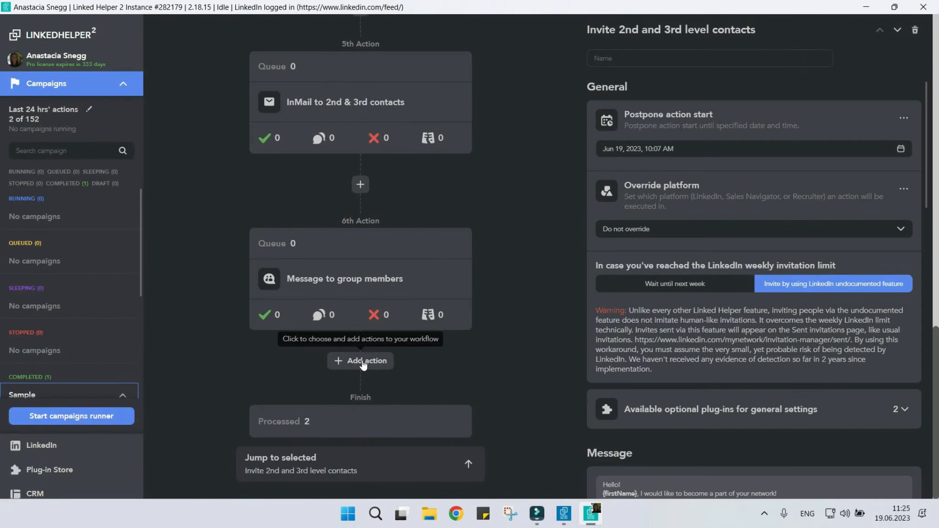
click(362, 362)
click(876, 365)
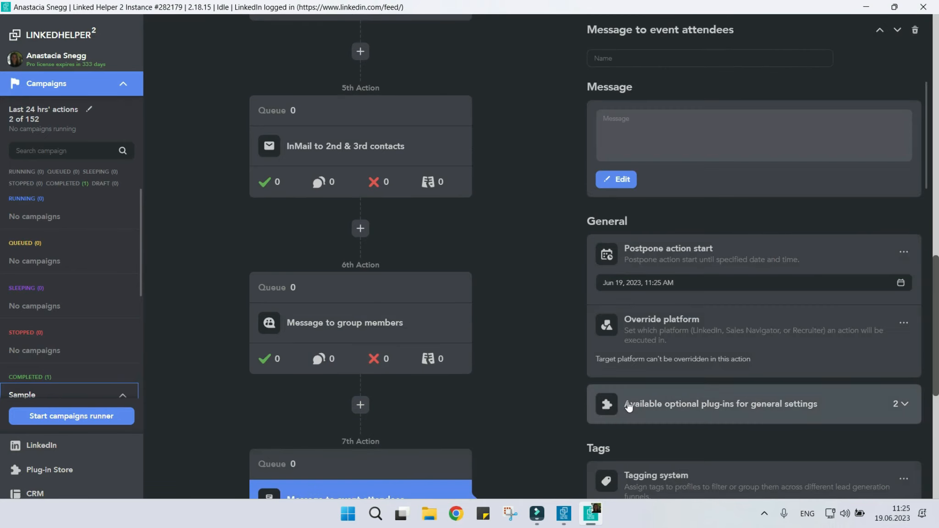
scroll(535, 393, down, 4)
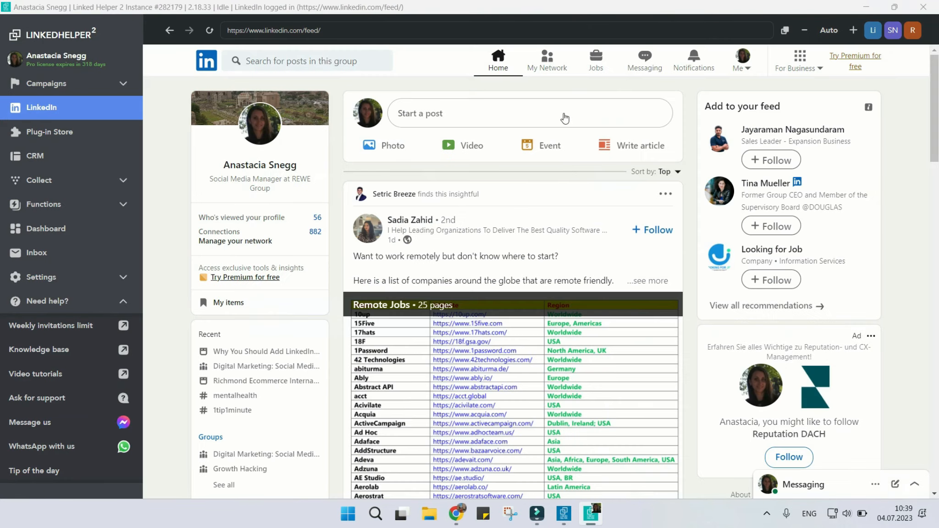
Open the attendees of the event "Richmond Ecommerce International forum 2021" from the LinkedIn network events.
click(553, 69)
click(357, 230)
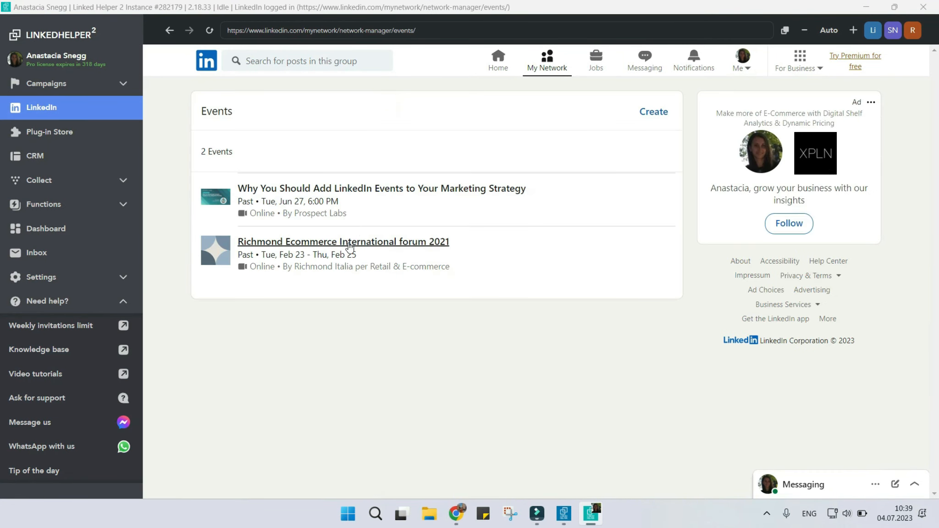
click(350, 247)
scroll(350, 247, down, 1)
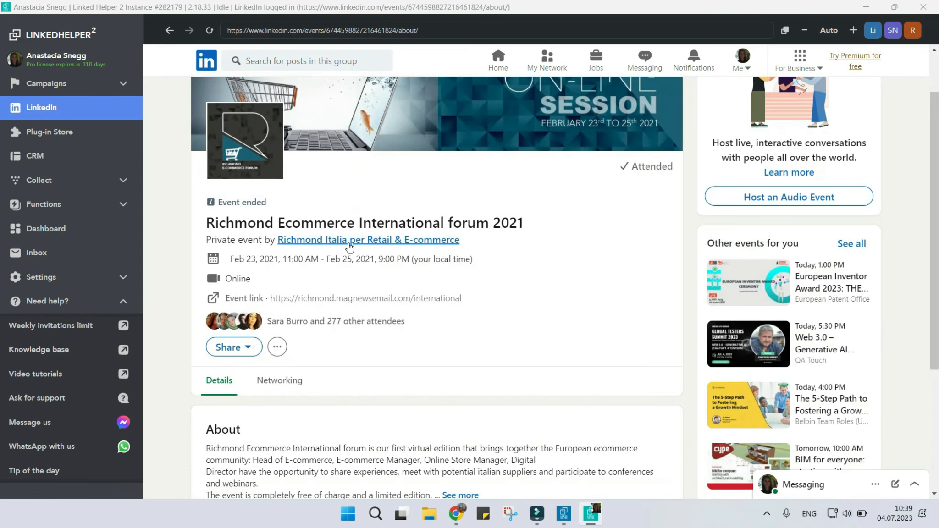
click(347, 324)
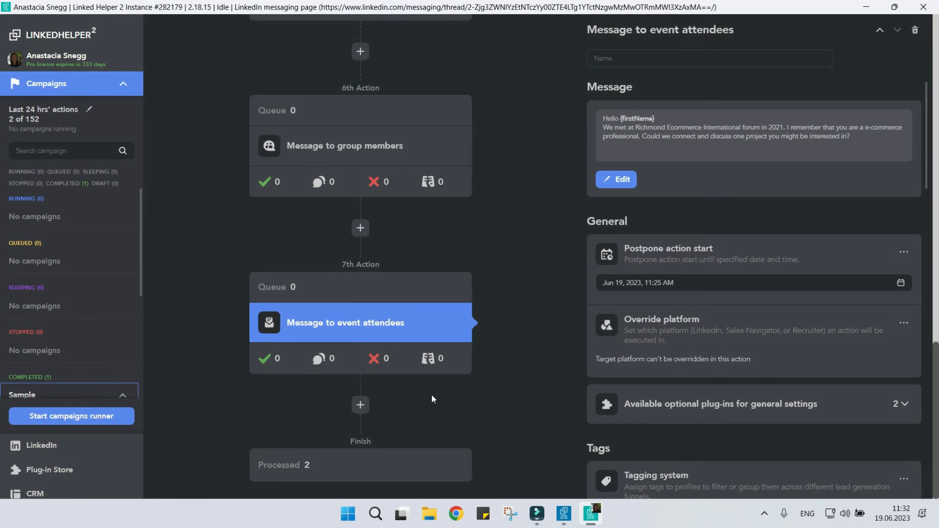
Add a Scrape messaging history action after the Message to event attendees action.
click(360, 404)
scroll(698, 353, down, 5)
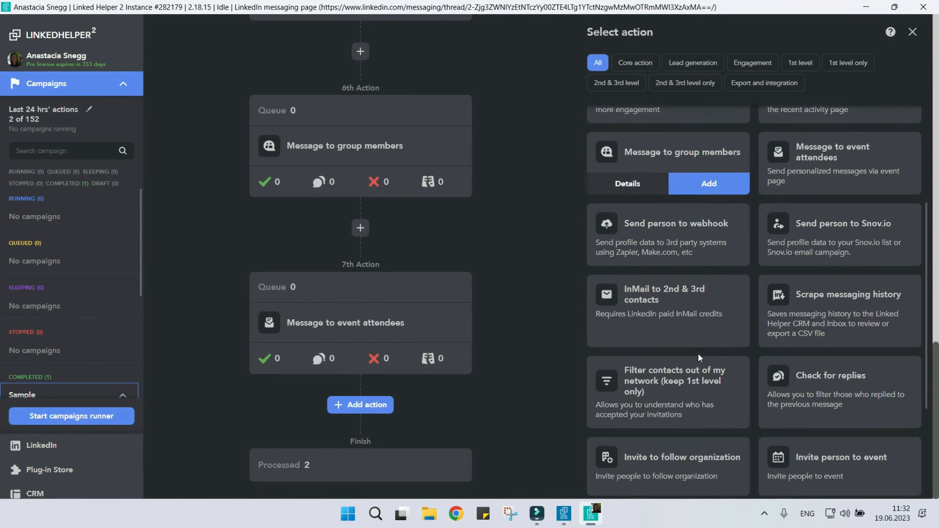
click(879, 335)
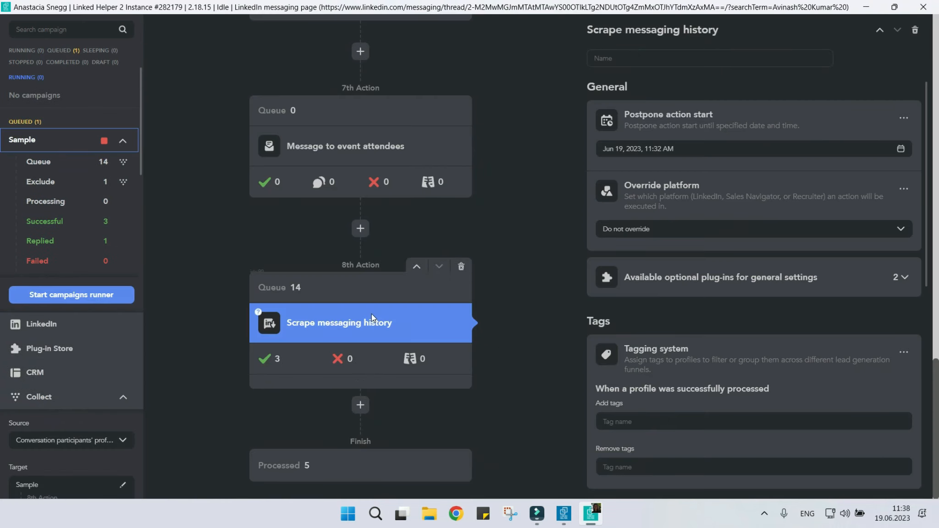
View the Scrape messaging history action's successful profiles, check the second profile's chat history, and return to the list.
click(269, 360)
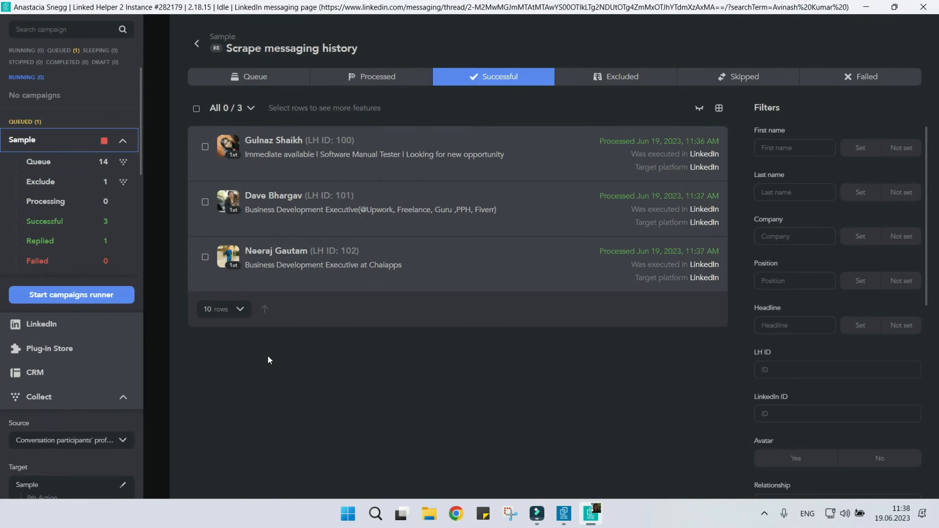
click(300, 197)
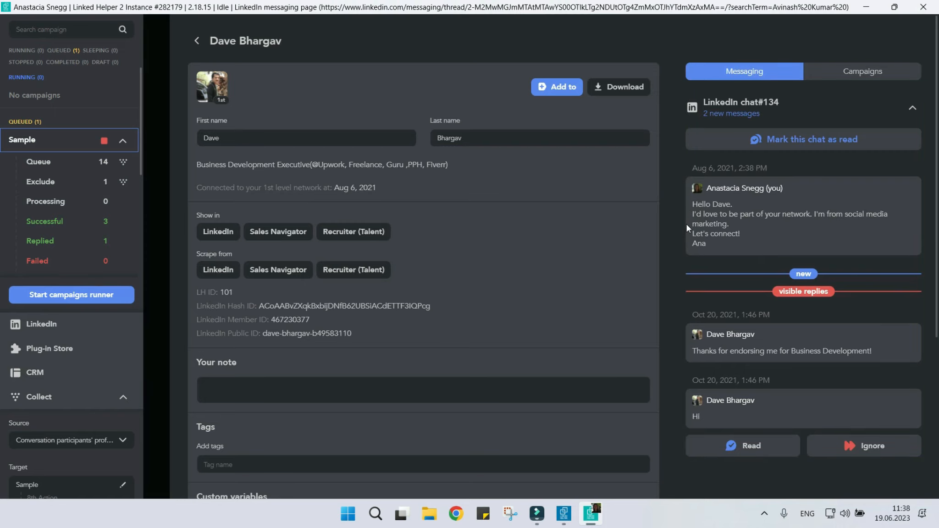
click(202, 42)
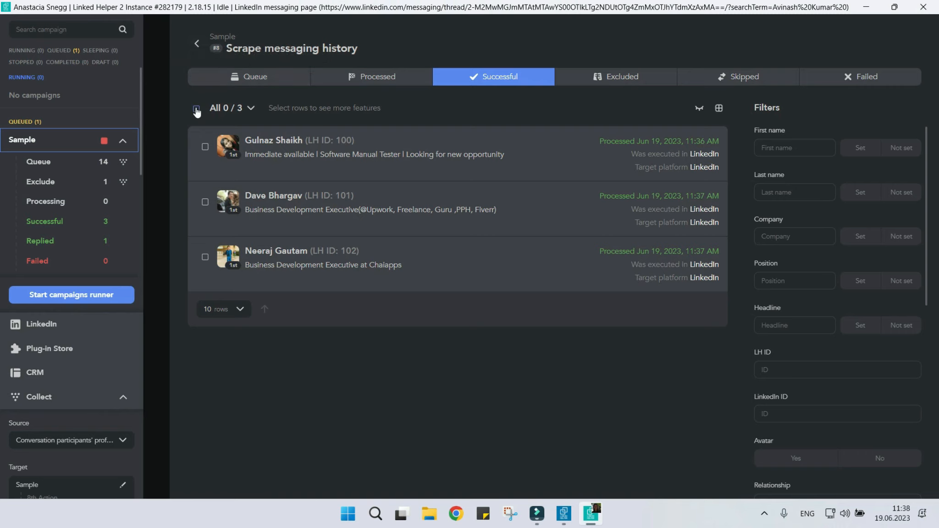
Select all successfully processed profiles and download them as a CSV file.
click(197, 109)
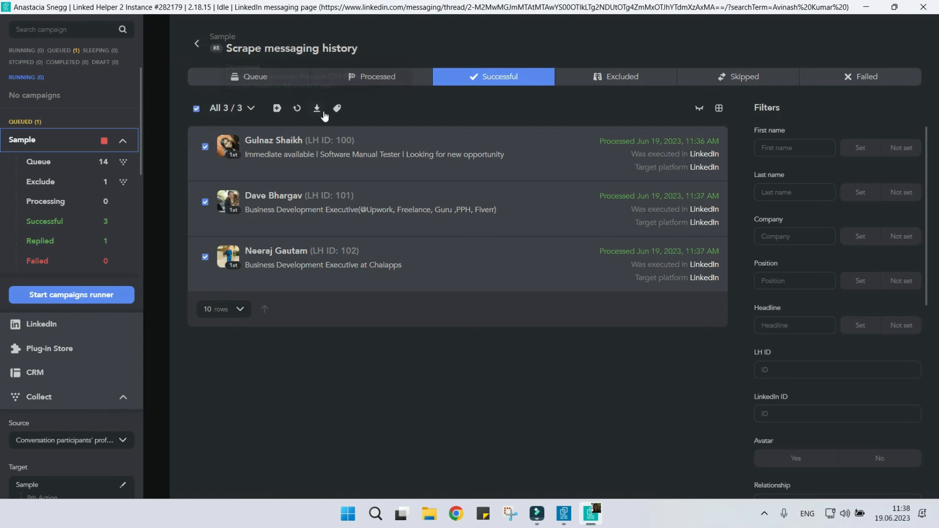
click(316, 108)
click(889, 481)
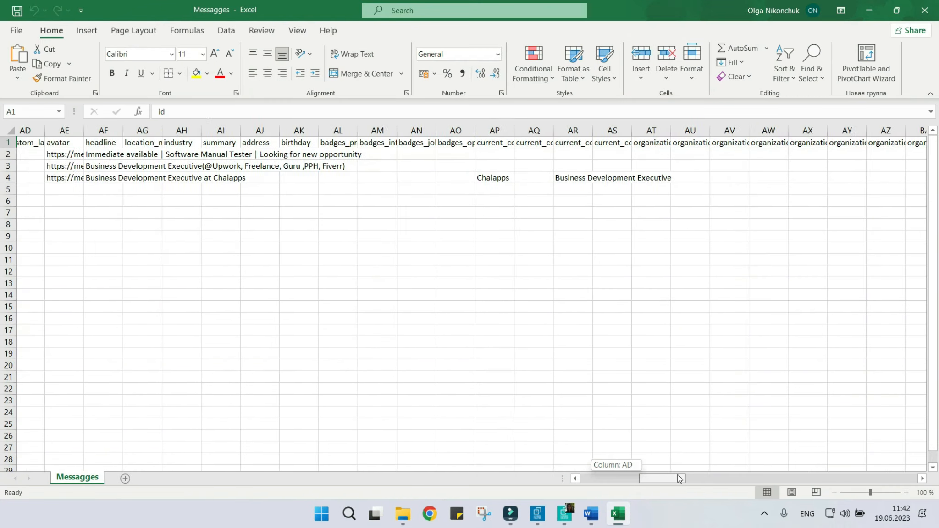
In Excel, examine the first profile's last received and last sent message texts in the exported Messagges file.
drag(678, 478, 894, 478)
click(777, 154)
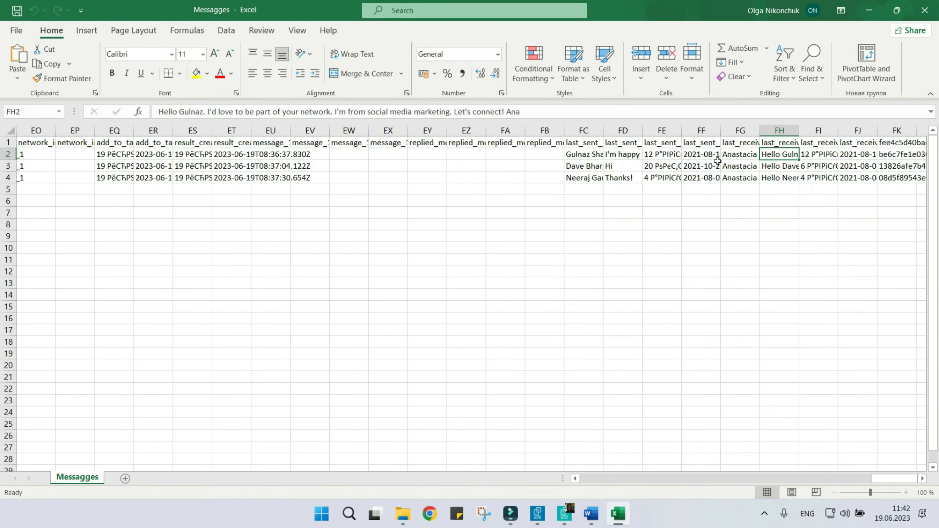
click(635, 157)
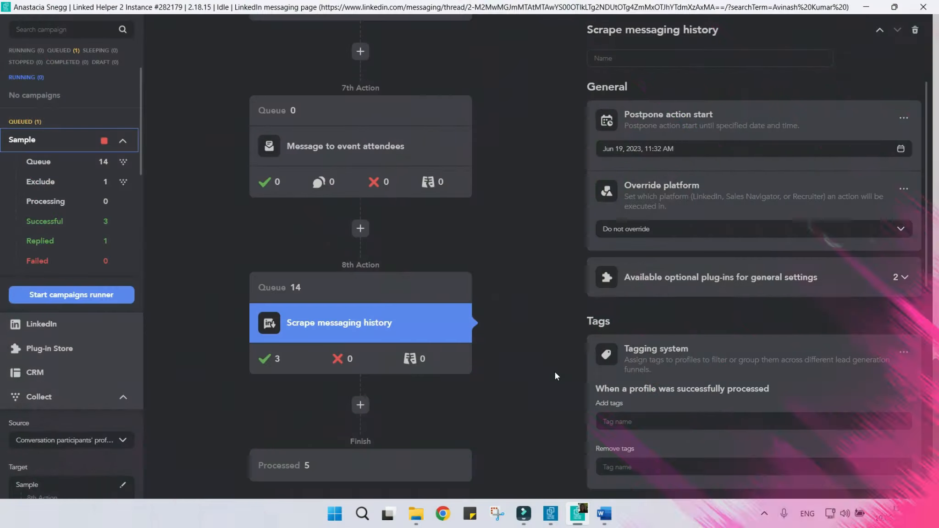
Add a Visit and extract profiles action after the Scrape messaging history action.
click(362, 405)
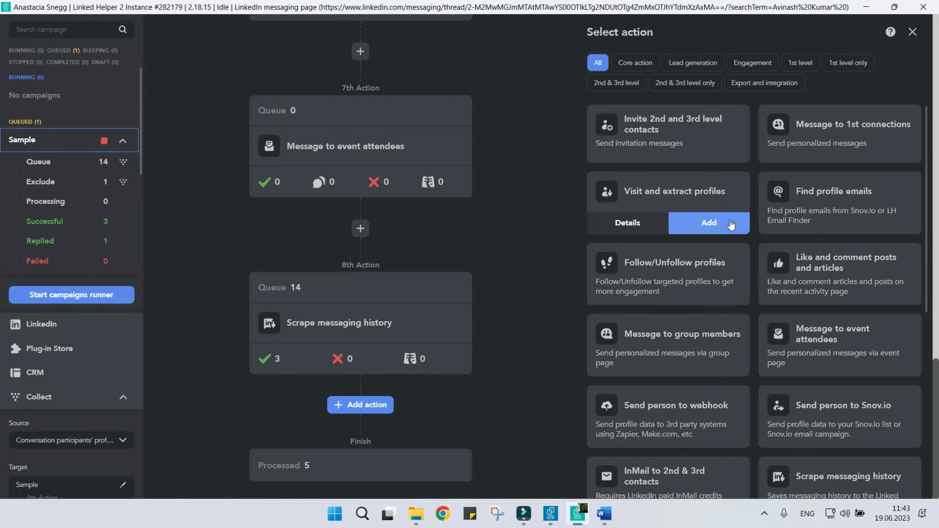
click(708, 219)
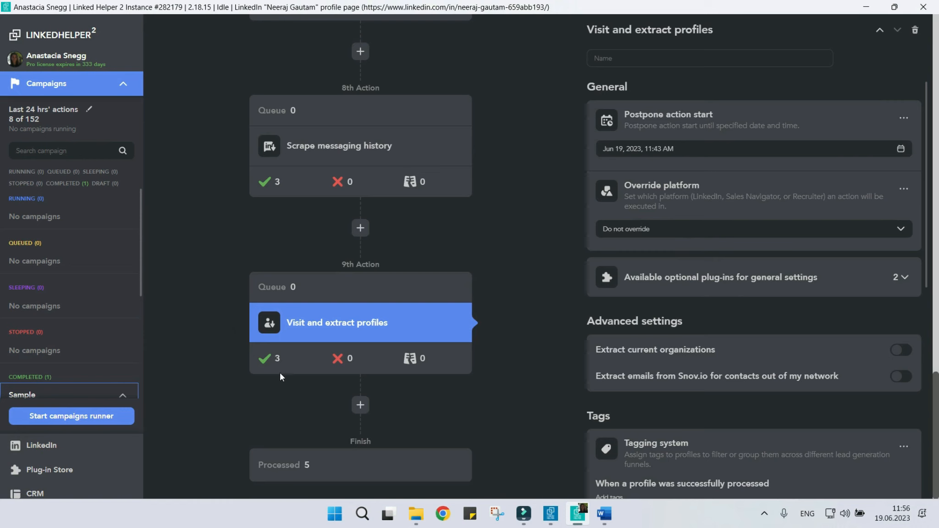
Download all successful profiles of the Visit and extract profiles action as Scraped.csv and look through the extracted columns in Excel.
click(270, 360)
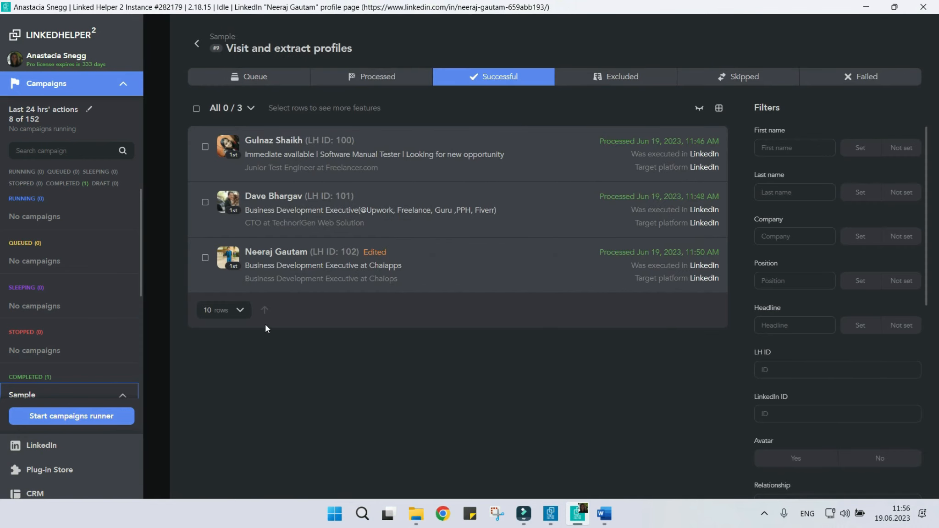
click(196, 110)
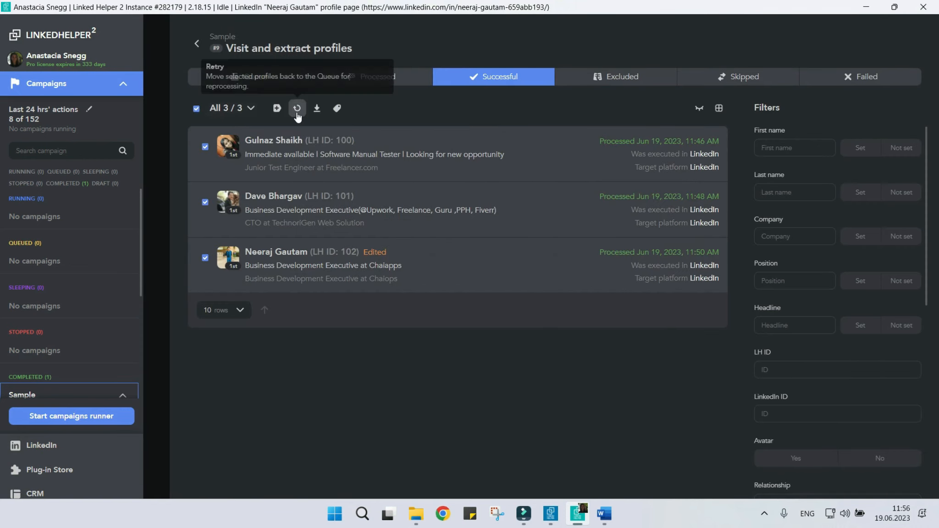
click(315, 112)
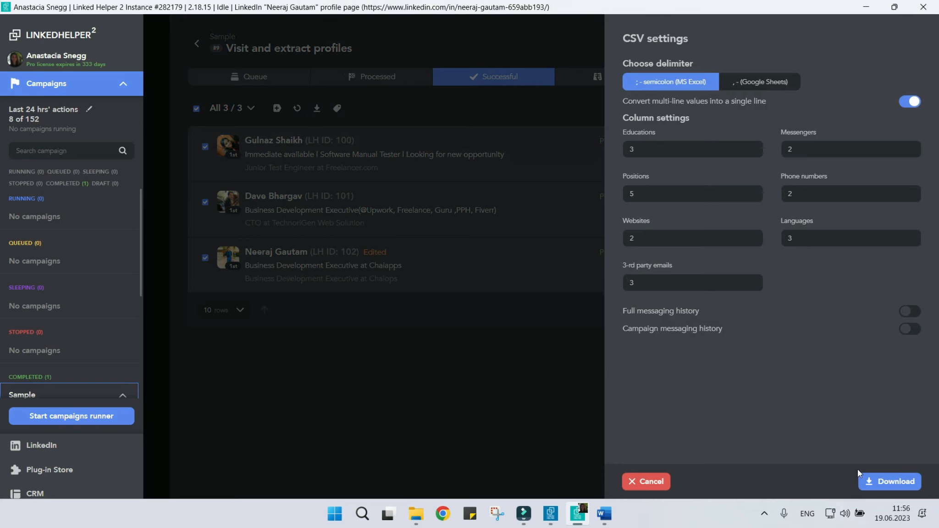
click(886, 480)
key(Return)
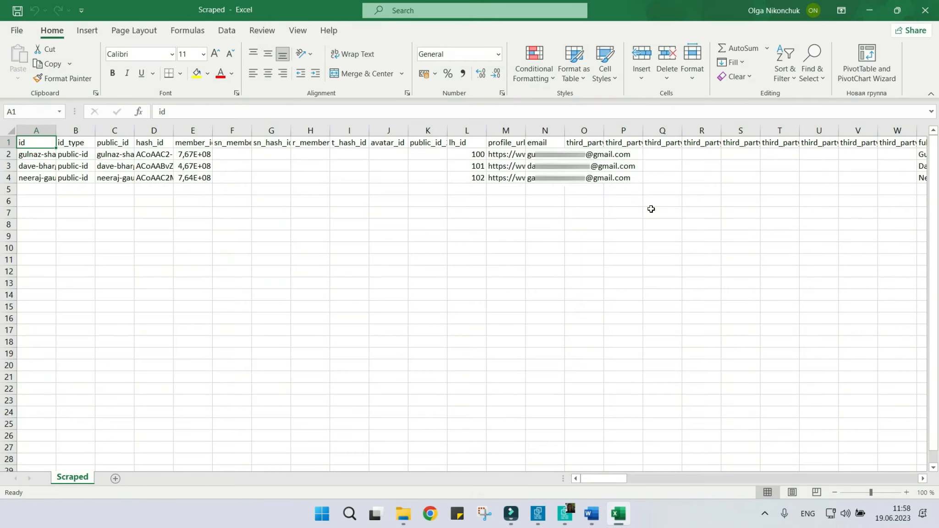
click(923, 480)
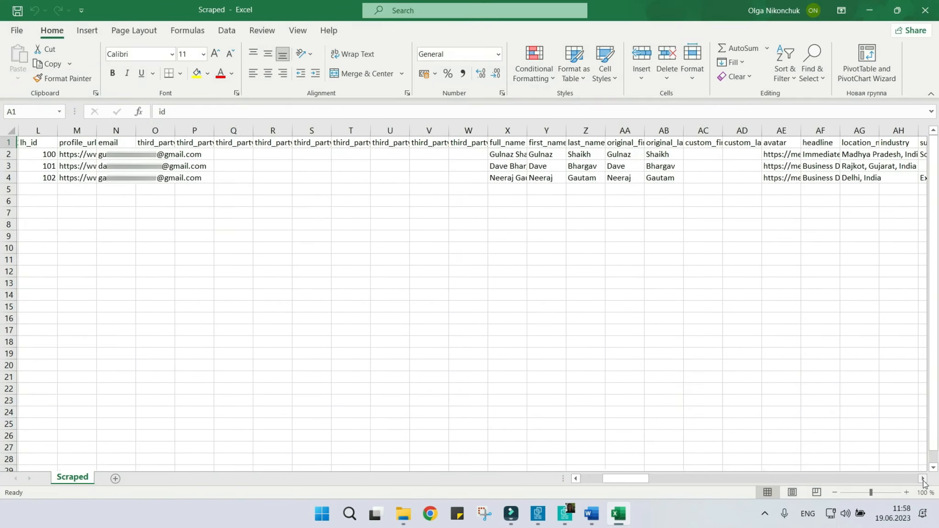
drag(923, 480, 923, 480)
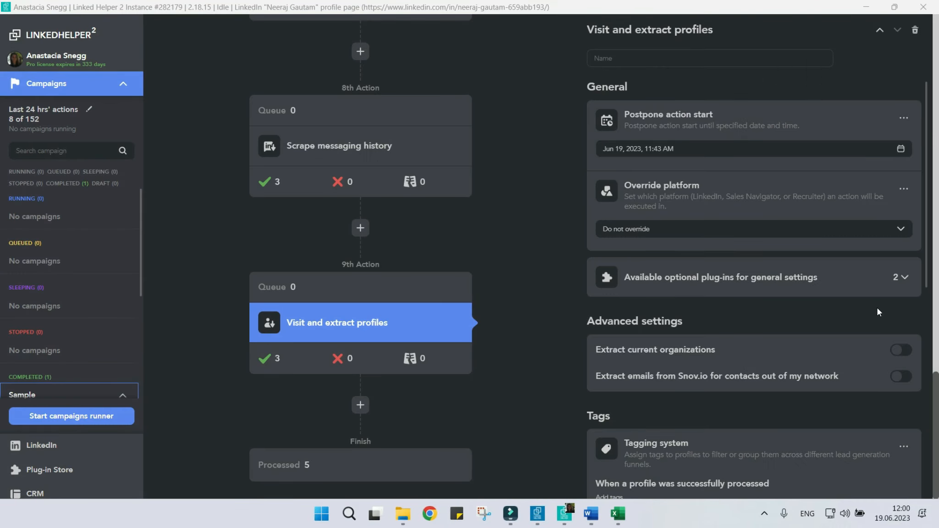
In Linked Helper, enable extracting current organizations and Snov.io emails for out-of-network contacts in the Visit and extract profiles action.
click(902, 350)
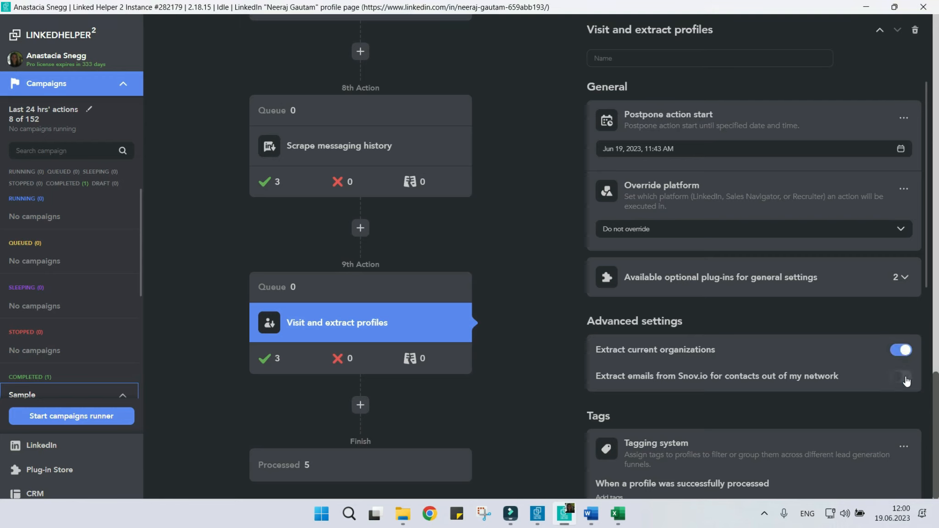
click(905, 379)
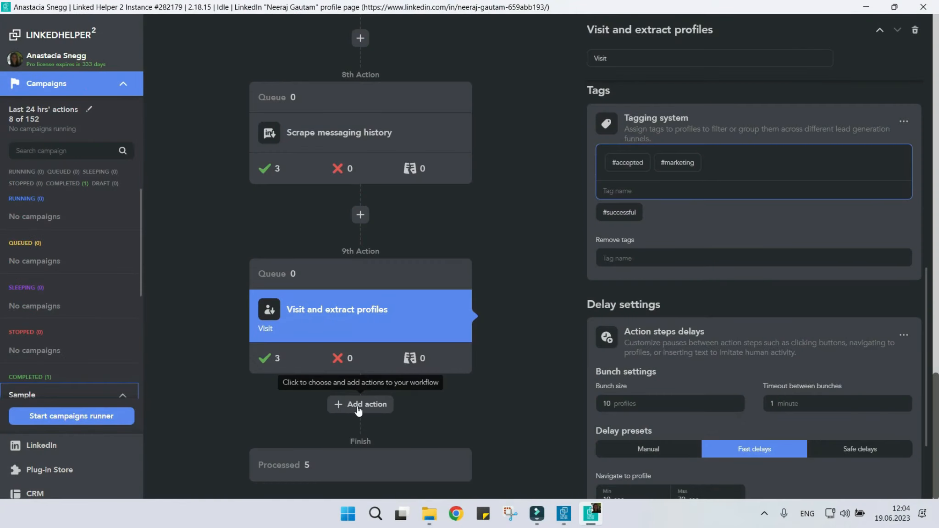
Add a Find profile emails action after the Visit and extract profiles action.
click(361, 405)
mouse_move(873, 195)
click(875, 215)
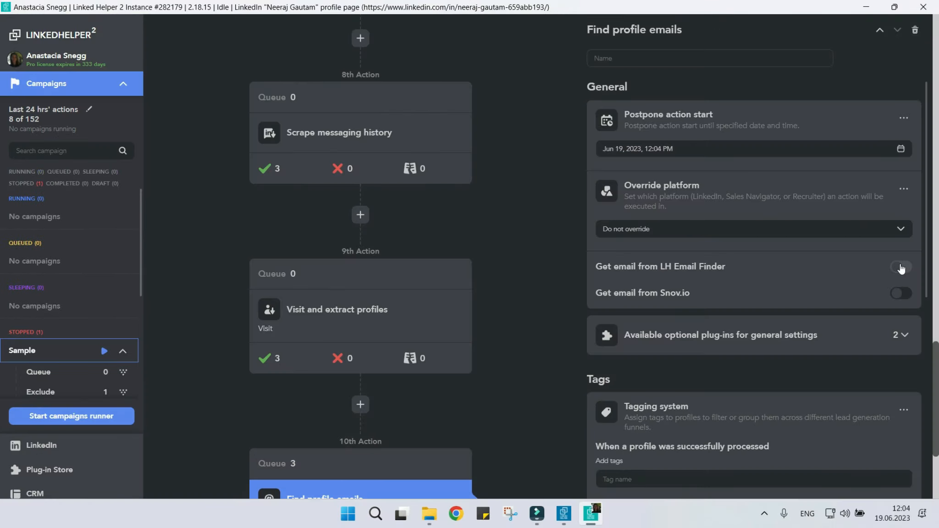
Enable LH Email Finder, accepting its terms, and Snov.io as email sources, storing found emails in the Sales Representatives list.
click(901, 267)
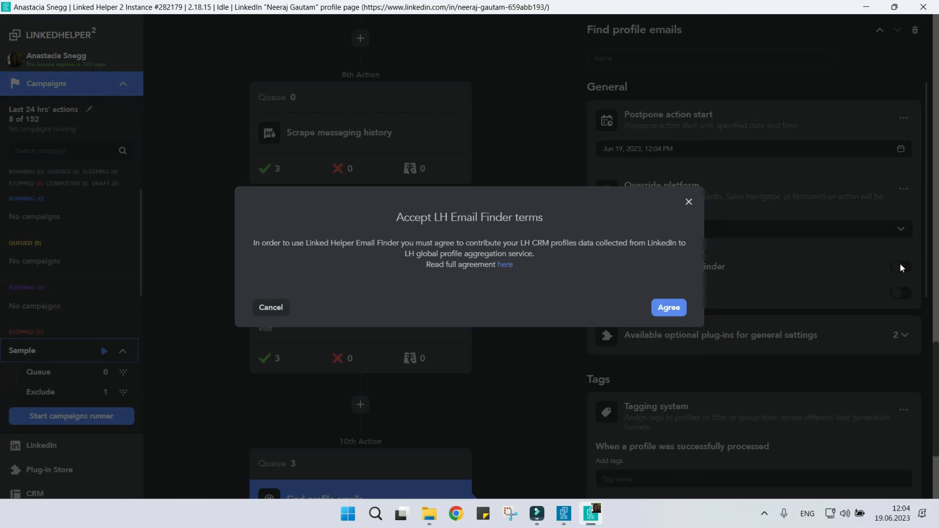
click(679, 309)
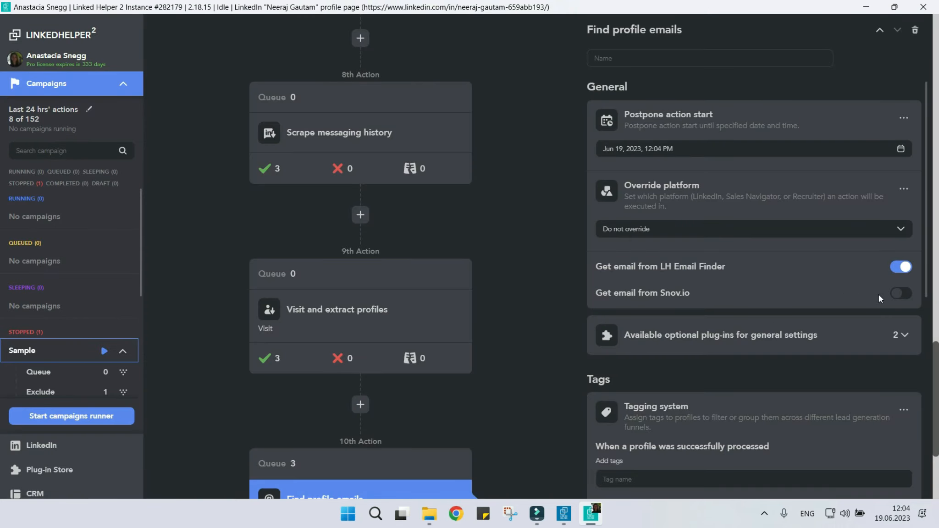
click(908, 299)
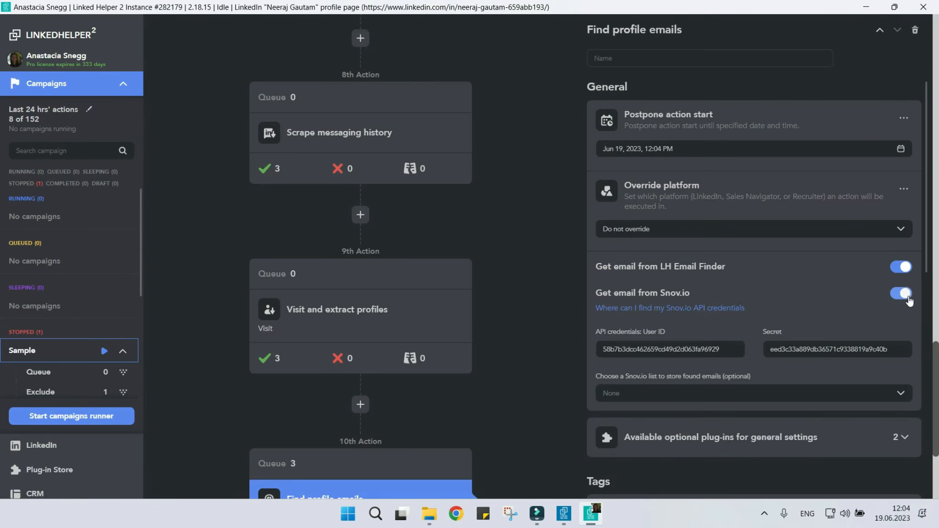
scroll(909, 298, down, 1)
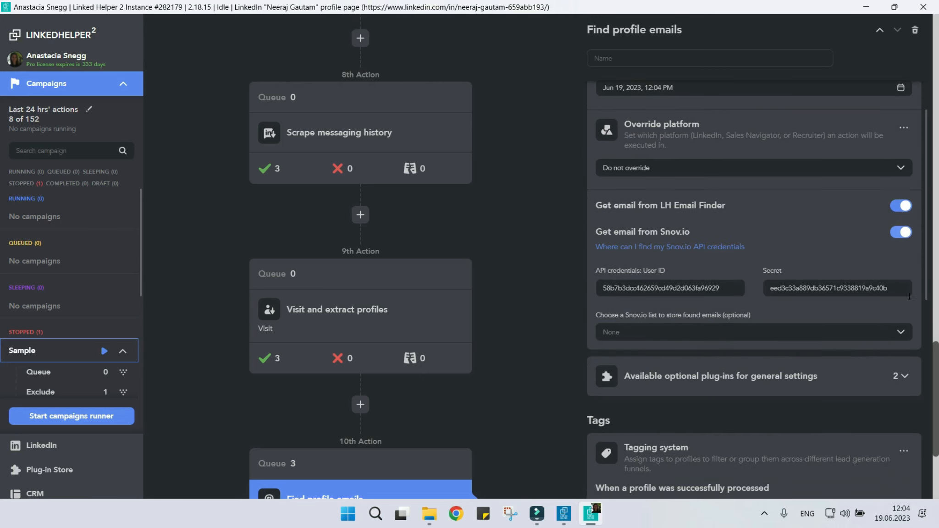
click(887, 336)
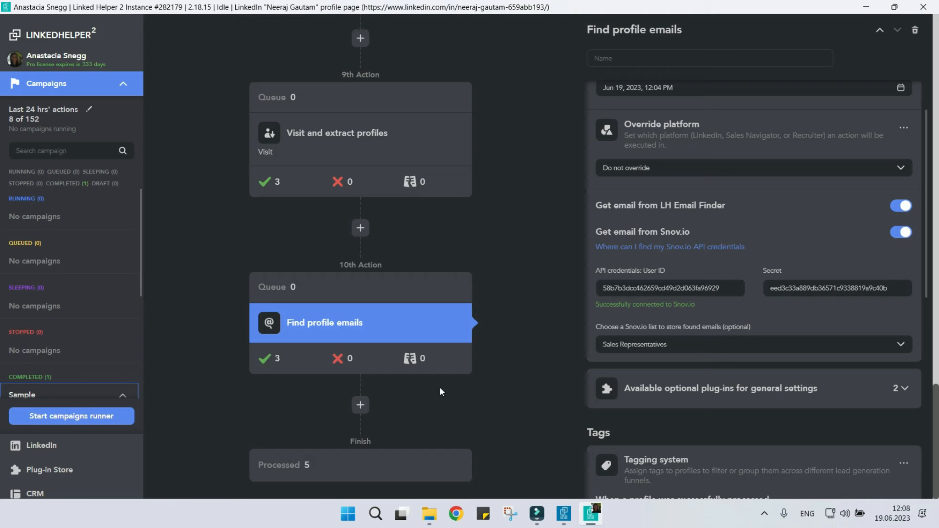
Add a Follow/Unfollow profiles action after the Find profile emails action and set its mode to Unfollow.
click(367, 406)
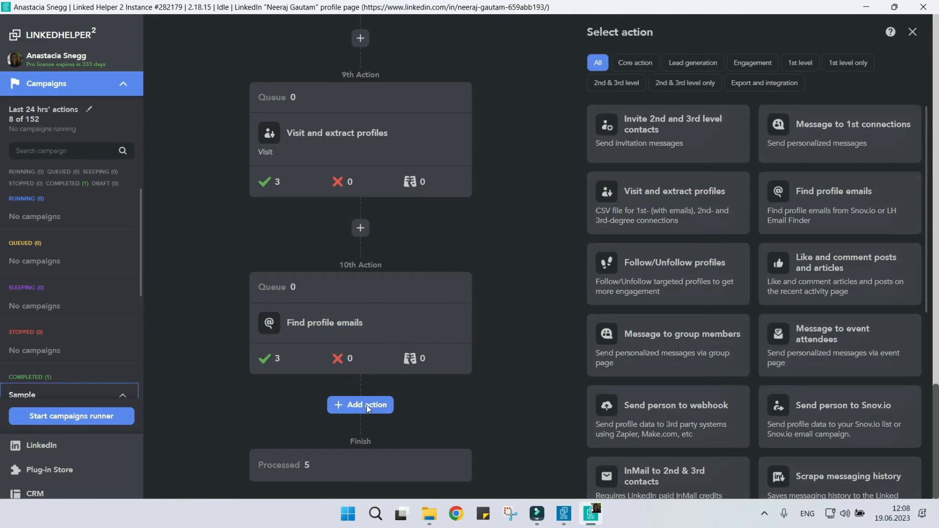
click(708, 293)
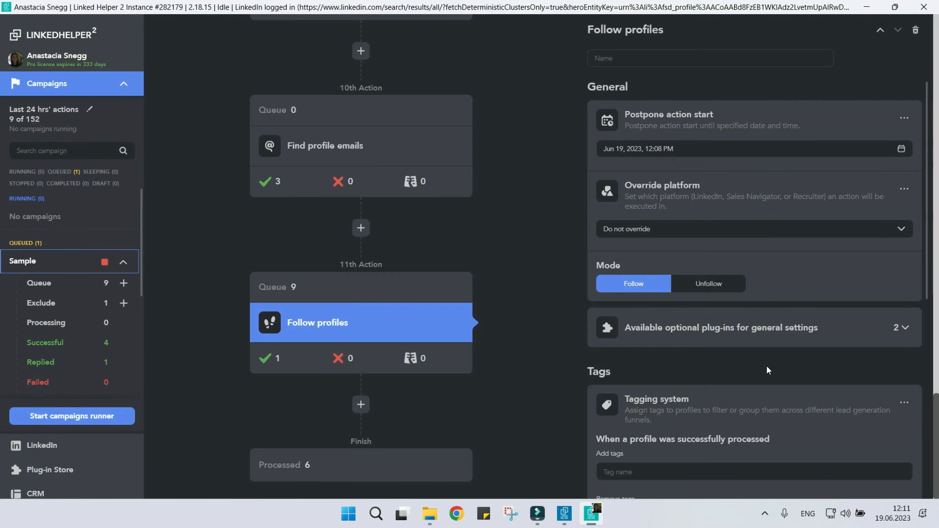
click(710, 284)
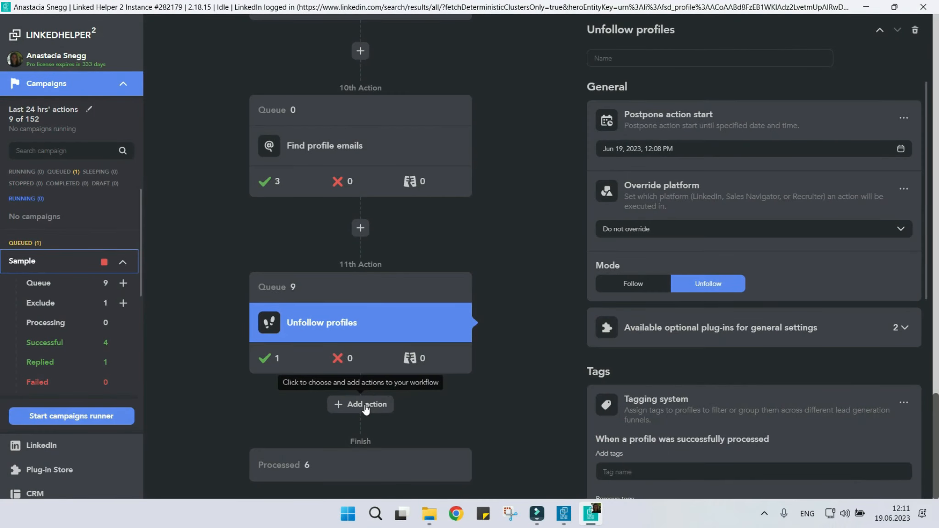
Add a Like and comment posts and articles action after Unfollow profiles, set to like 3 articles and 4 posts with commenting enabled.
click(367, 409)
click(821, 294)
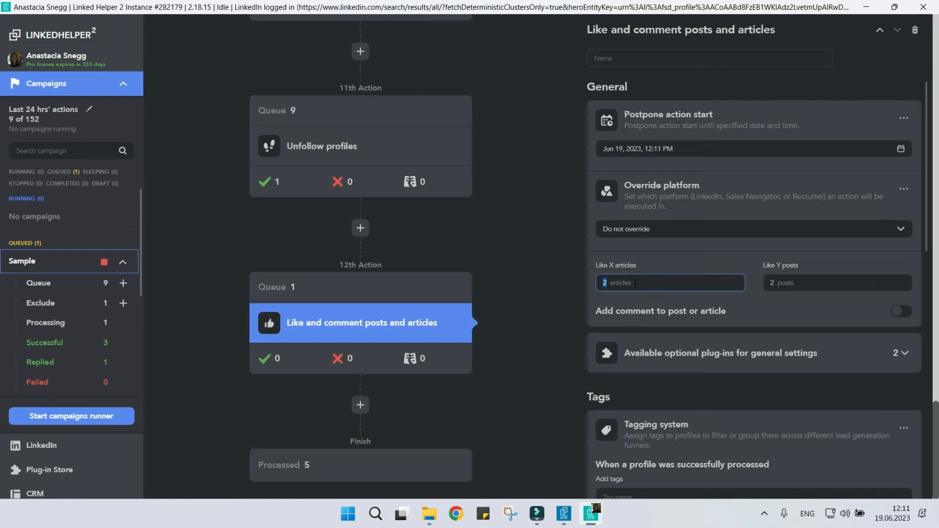
key(BackSpace)
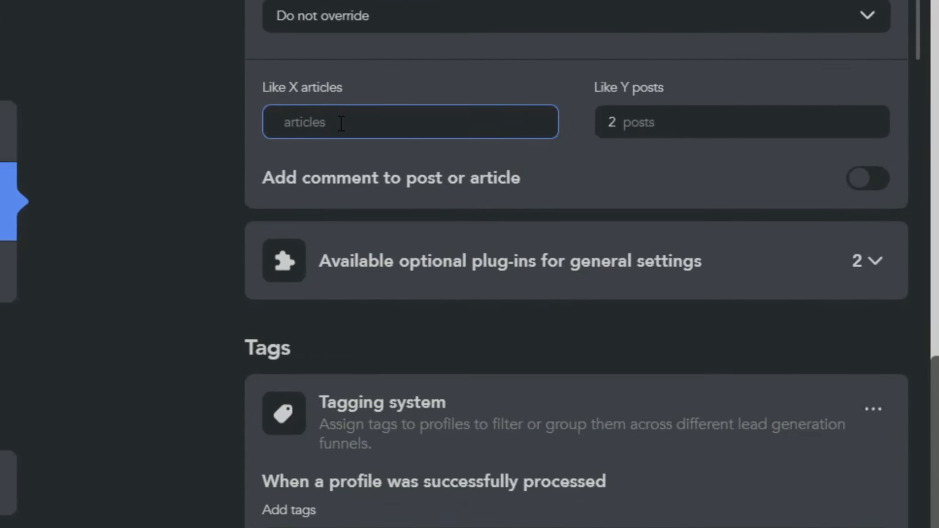
text(3)
click(678, 121)
key(BackSpace)
text(4)
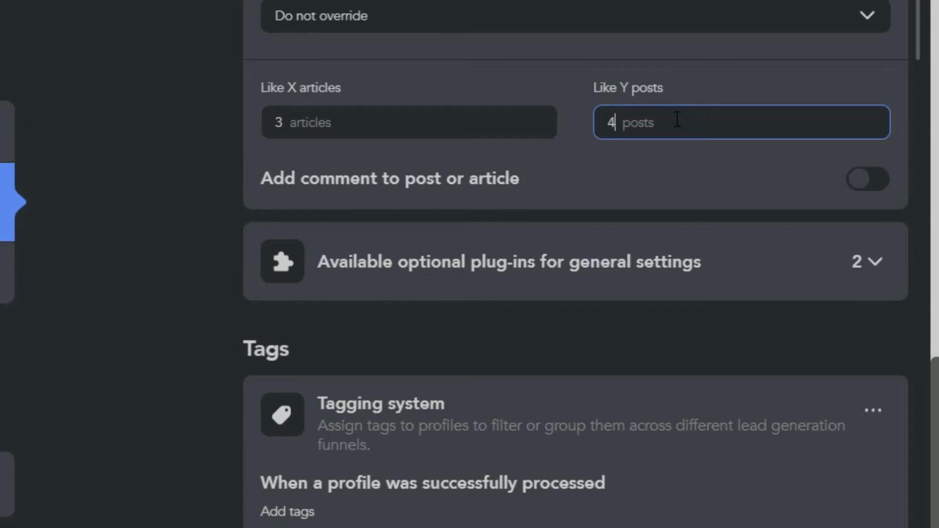
click(883, 189)
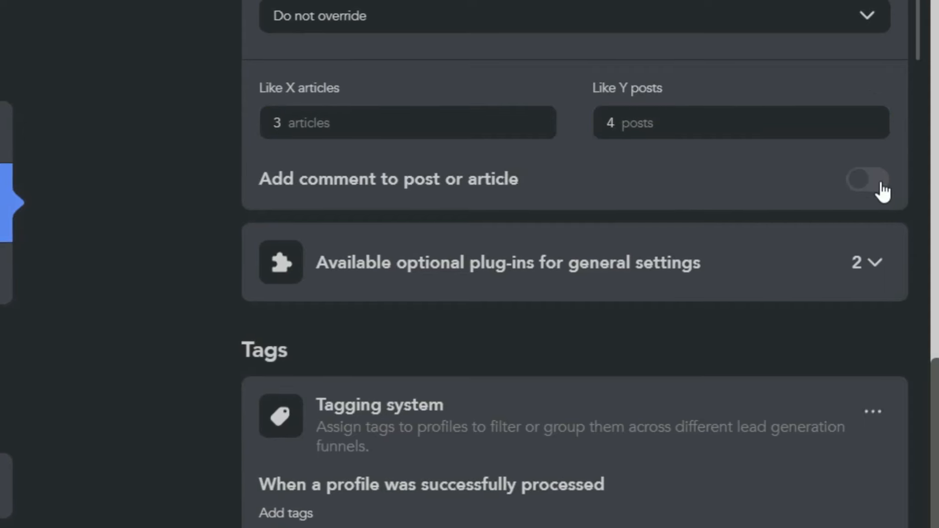
click(882, 183)
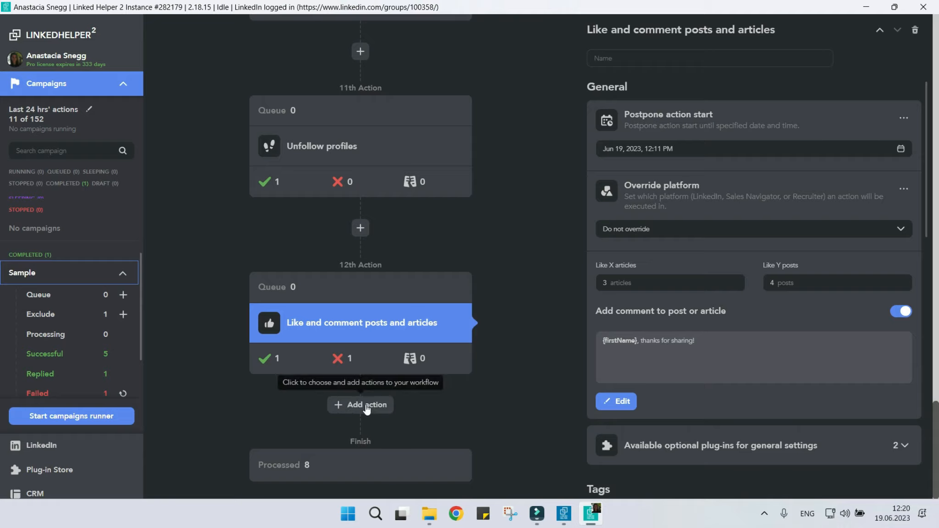
click(366, 405)
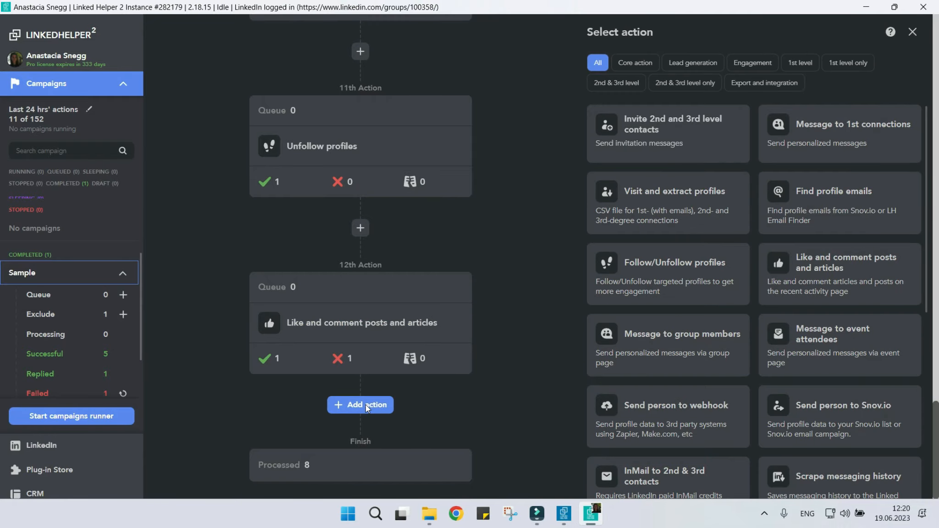
scroll(623, 366, down, 5)
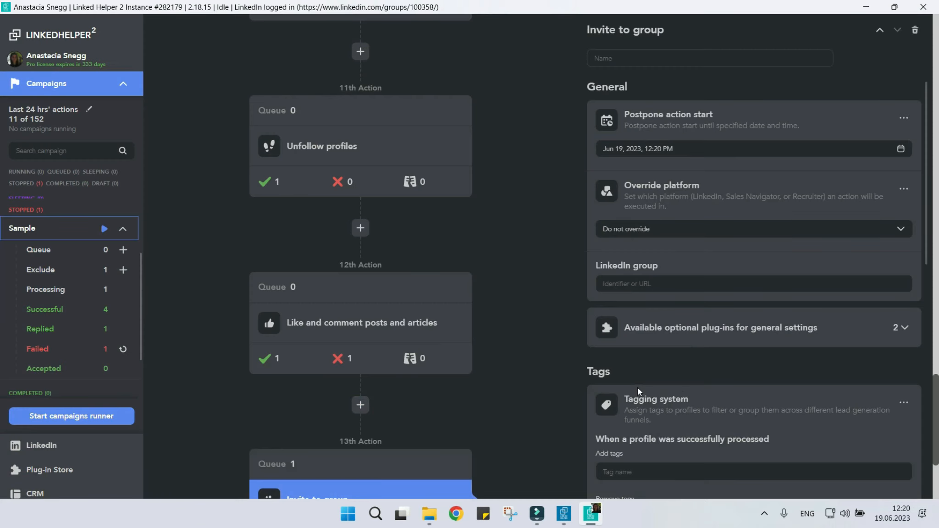
click(641, 282)
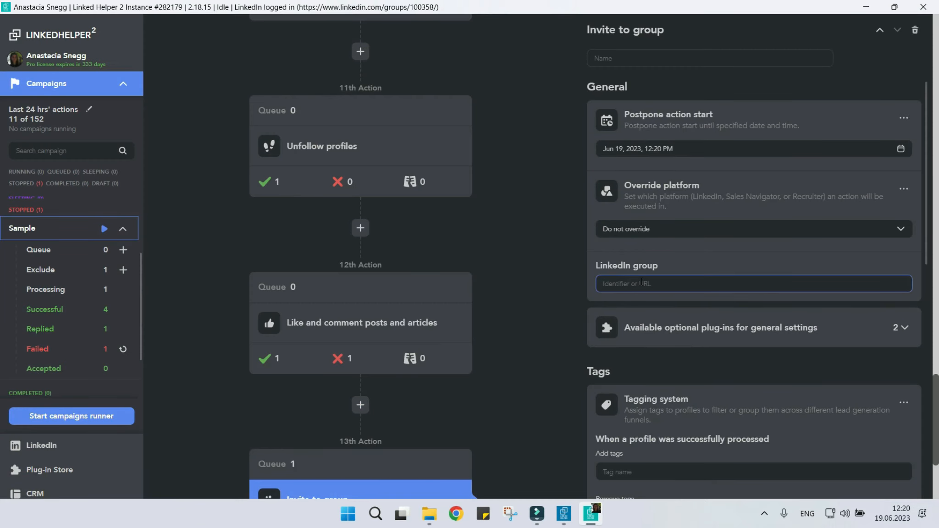
text(https://www.linkedin.com/groups/100358/)
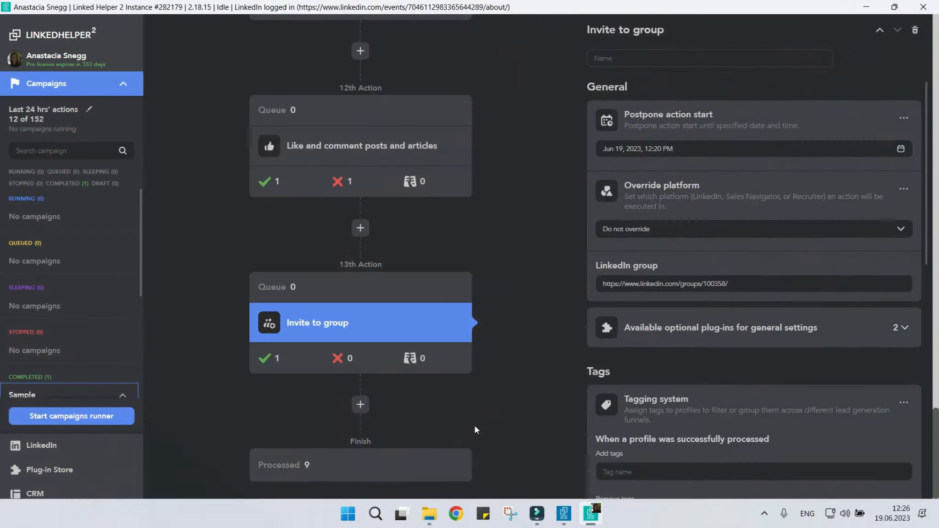
click(385, 405)
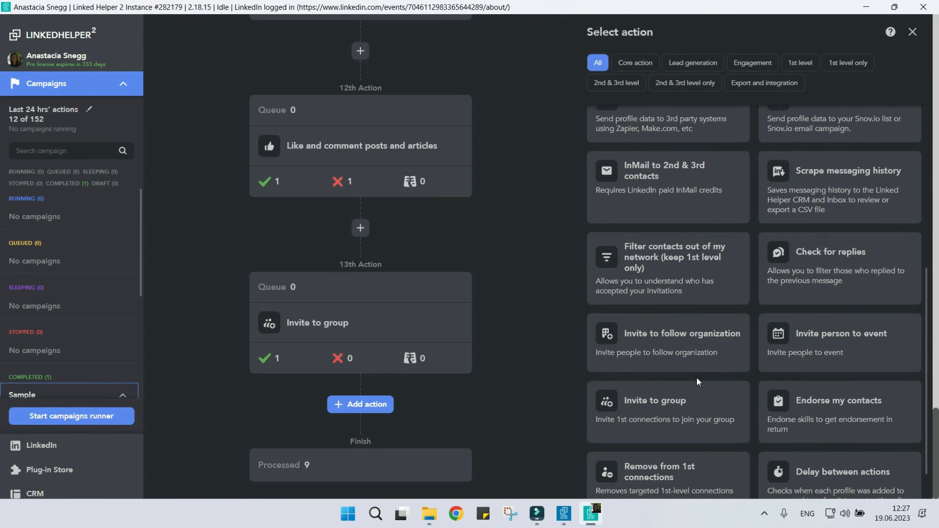
click(874, 361)
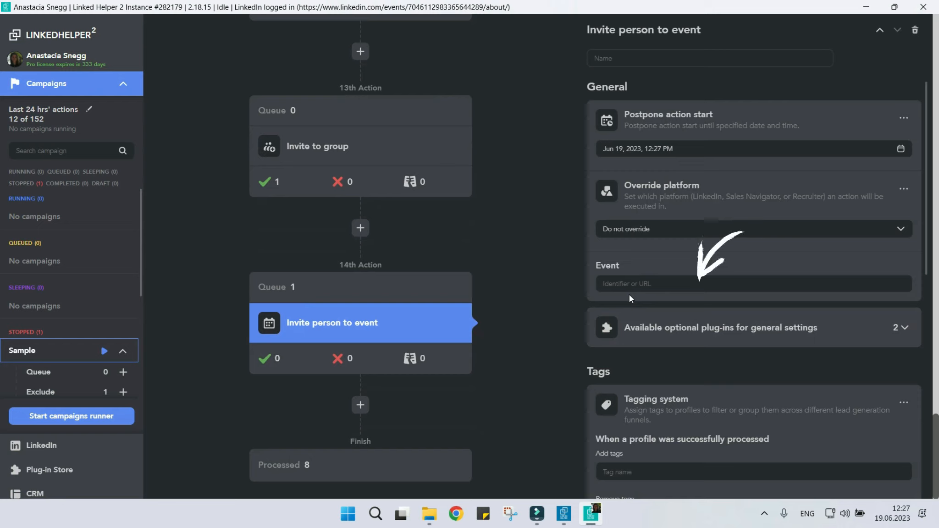
click(636, 286)
key(ctrl+v)
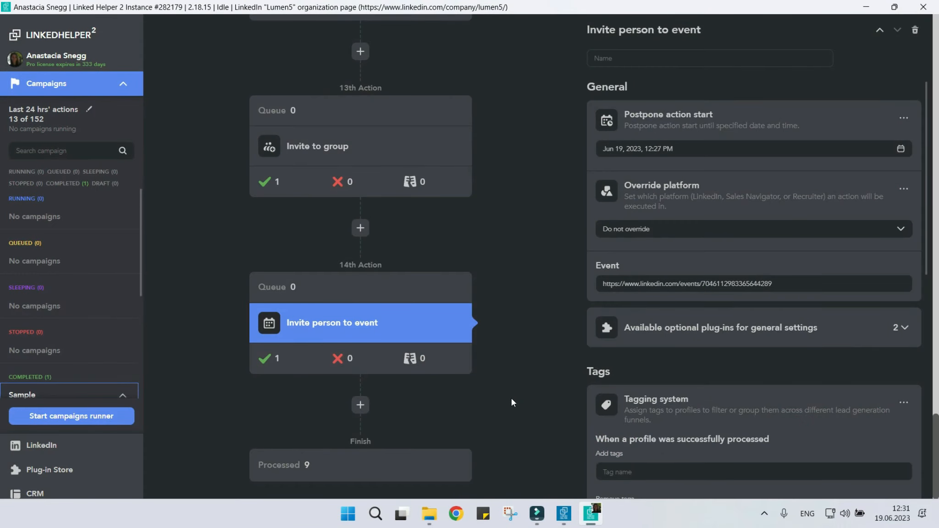
click(360, 404)
scroll(706, 390, down, 5)
click(709, 421)
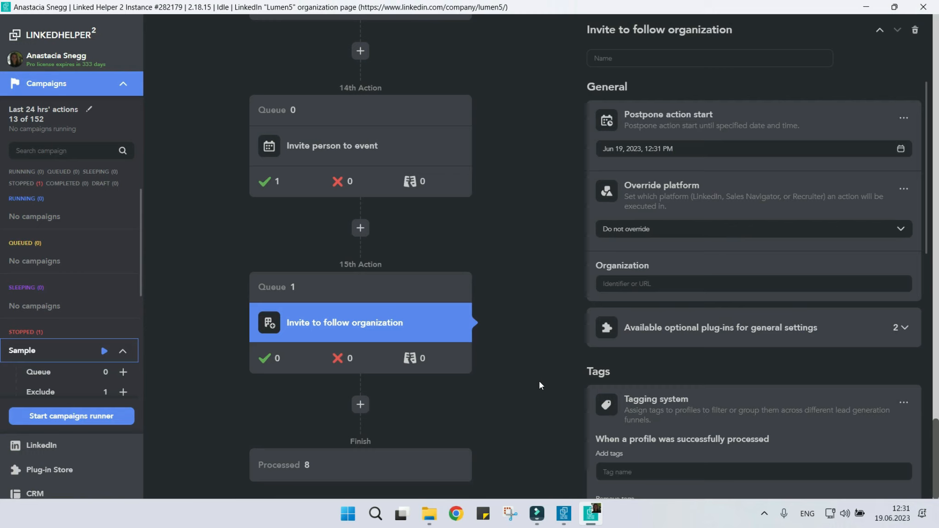
click(654, 279)
text(https://www.linkedin.com/company/lumen5/)
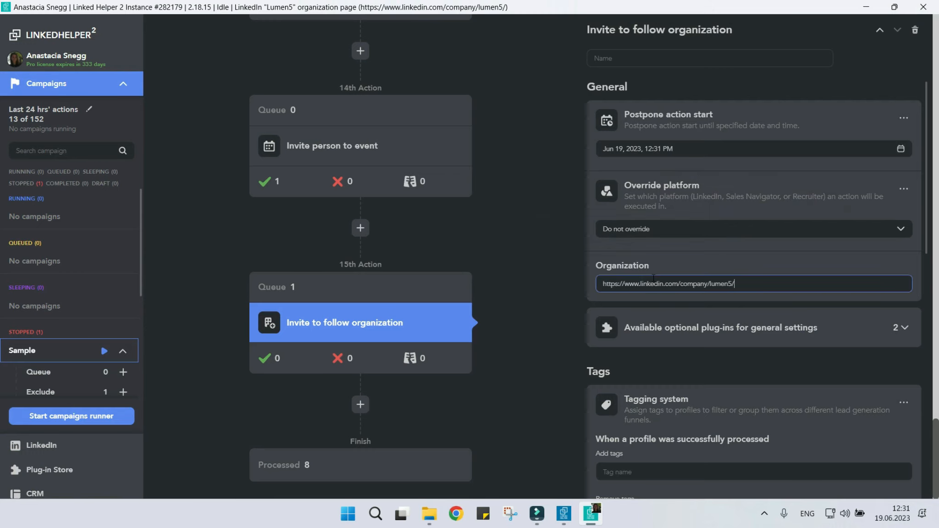
click(566, 328)
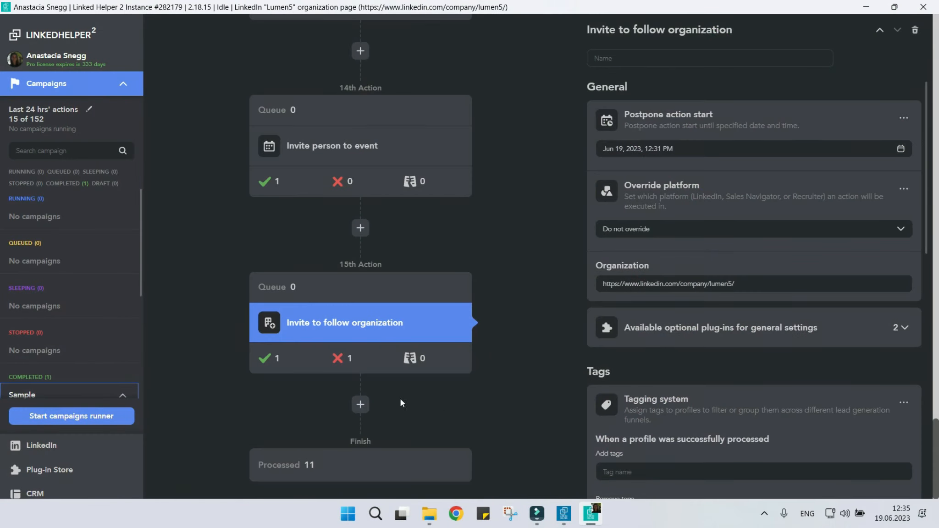
Add an Endorse my contacts action after the Invite to follow organization action.
click(361, 404)
scroll(671, 380, down, 6)
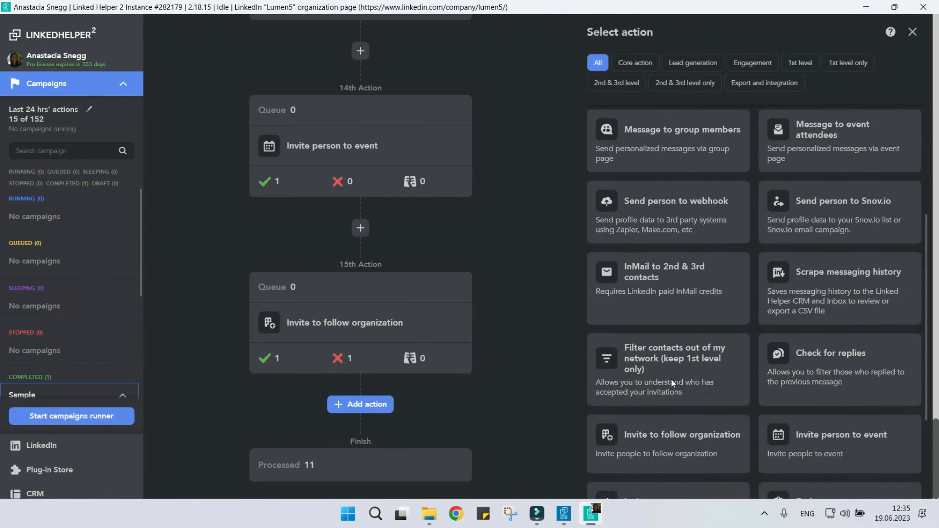
click(885, 397)
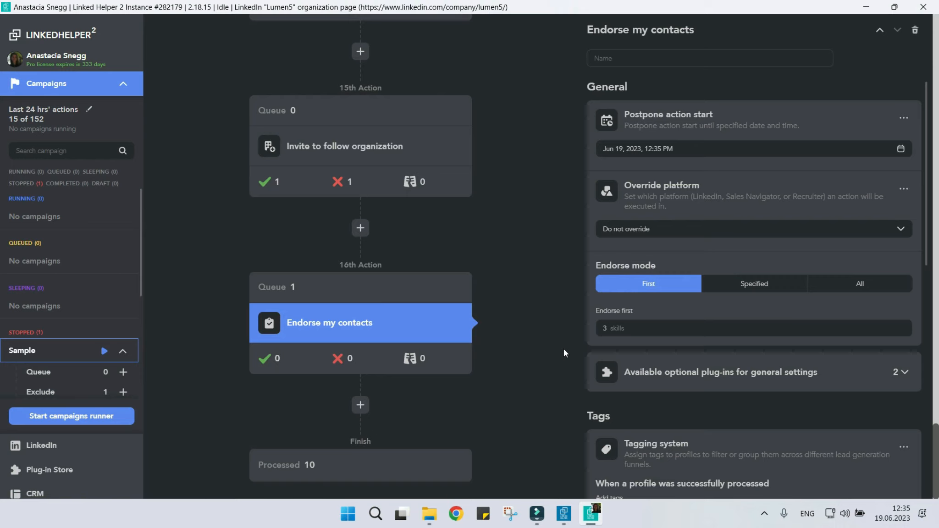
Try endorsing the first 2 skills, and the Specified endorse mode with the skill project management.
click(617, 329)
text(2)
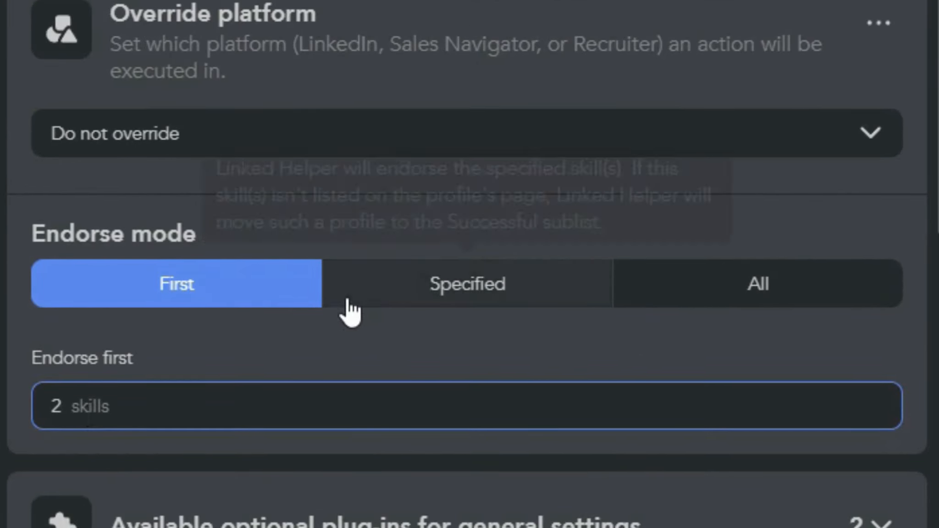
click(398, 301)
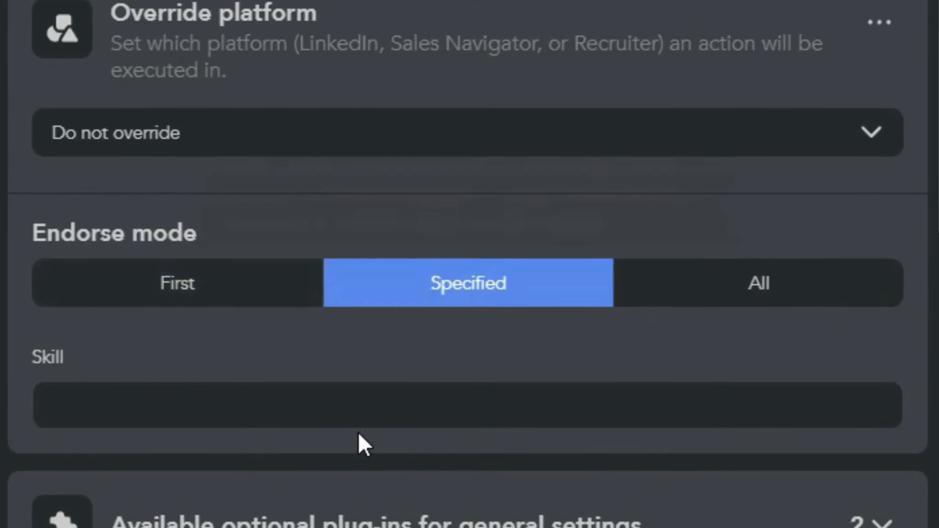
click(358, 406)
text(project management)
key(Return)
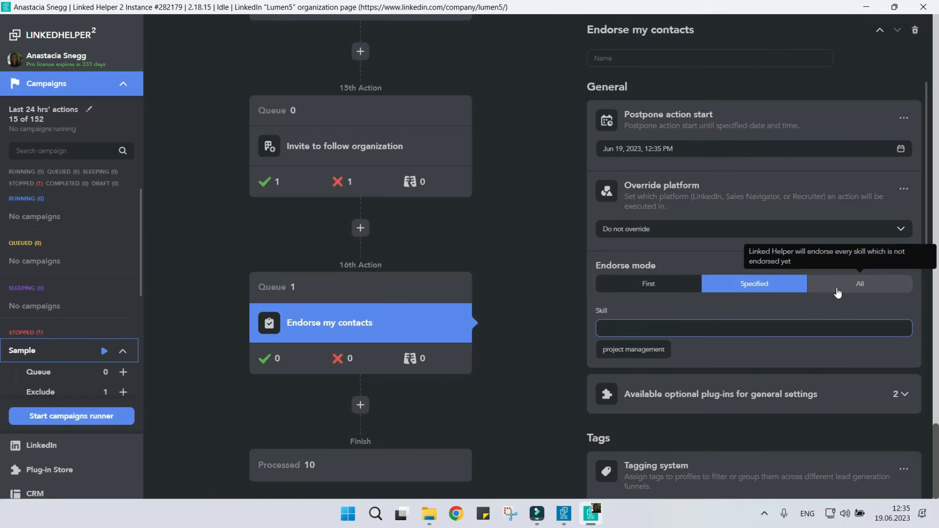
Set the endorse mode of the Endorse my contacts action to All.
click(696, 292)
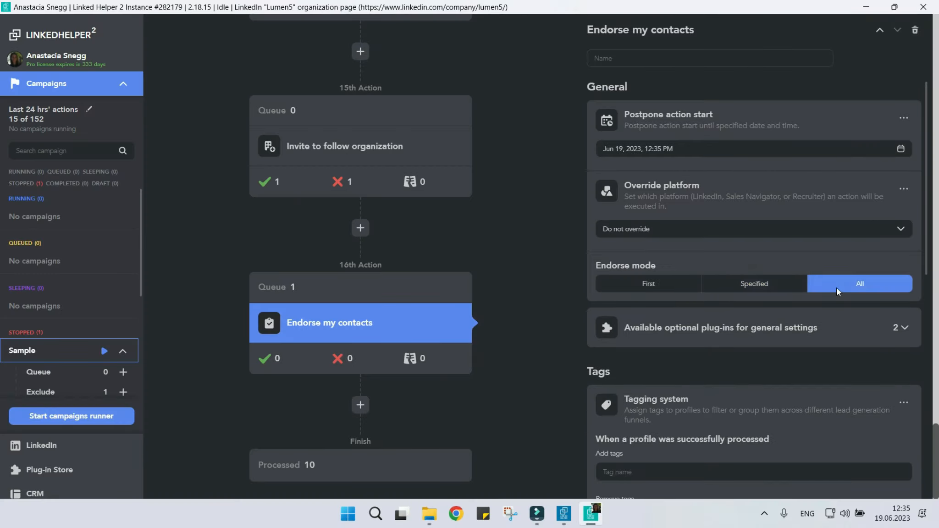